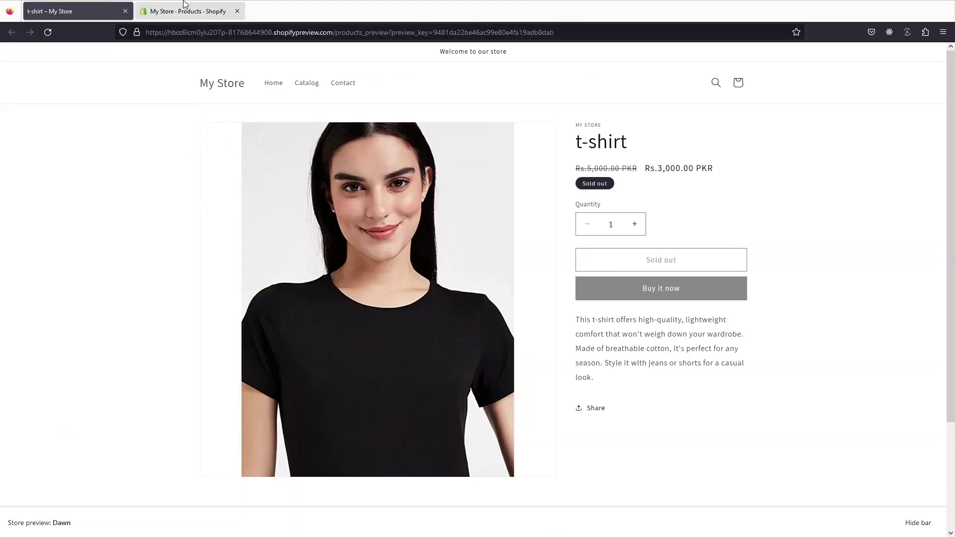
Step: Return to the Shopify admin Products list showing t-shirt and t-shirt 2
left_click(184, 4)
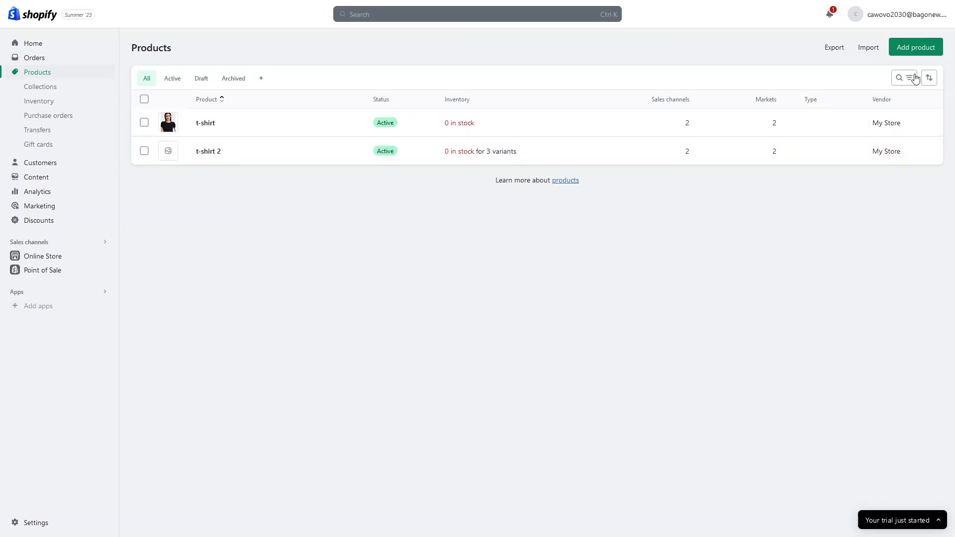
Step: Start a new product, look over the blank form, and put the cursor in Title
left_click(920, 50)
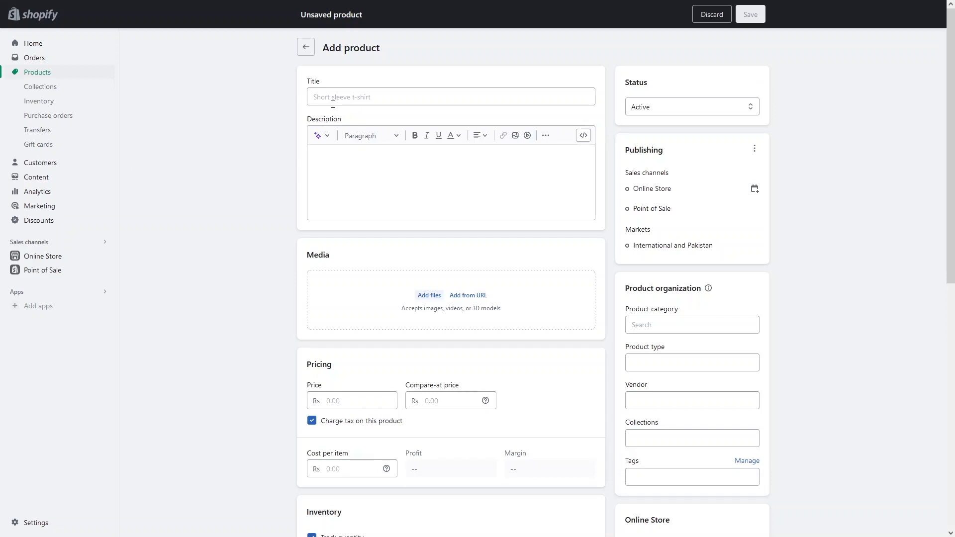
scroll(330, 160, "down", 3)
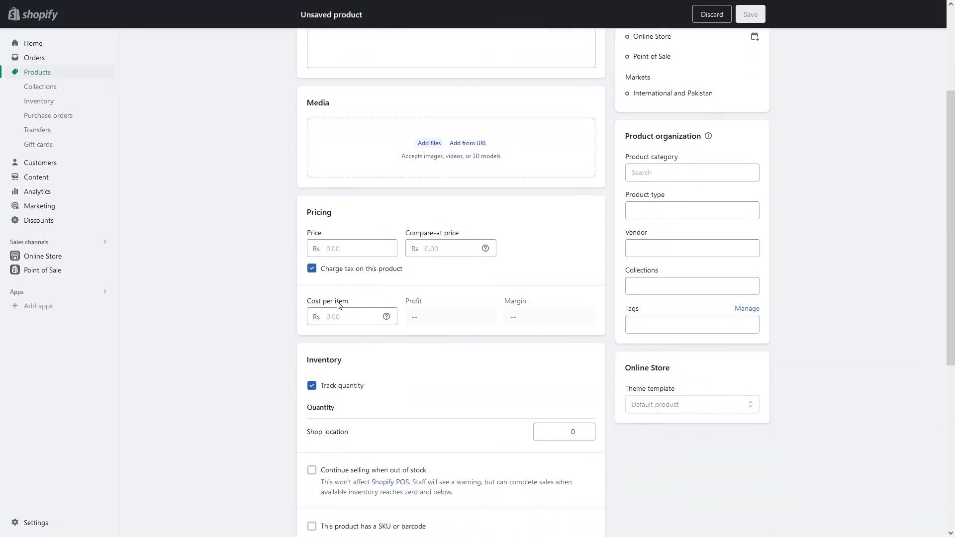
scroll(348, 303, "down", 2)
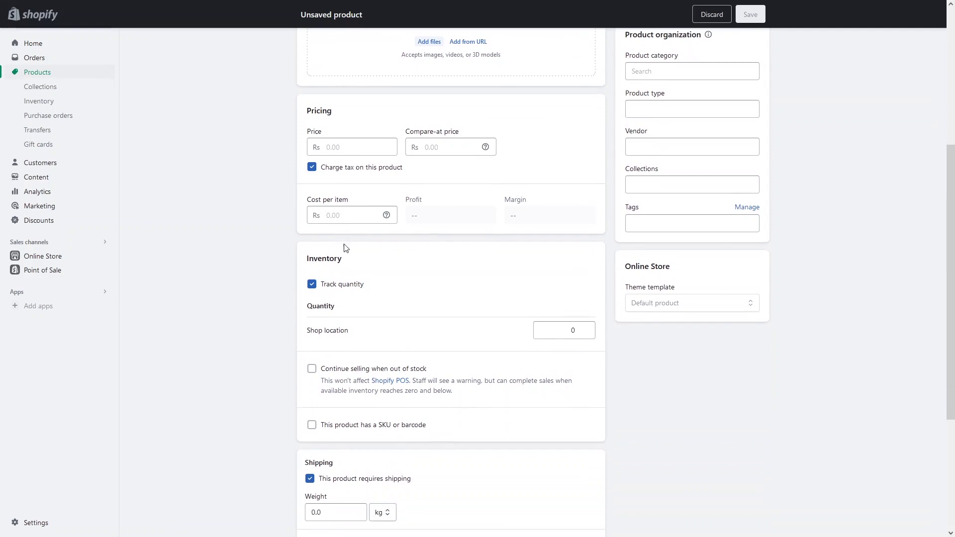
scroll(343, 246, "down", 3)
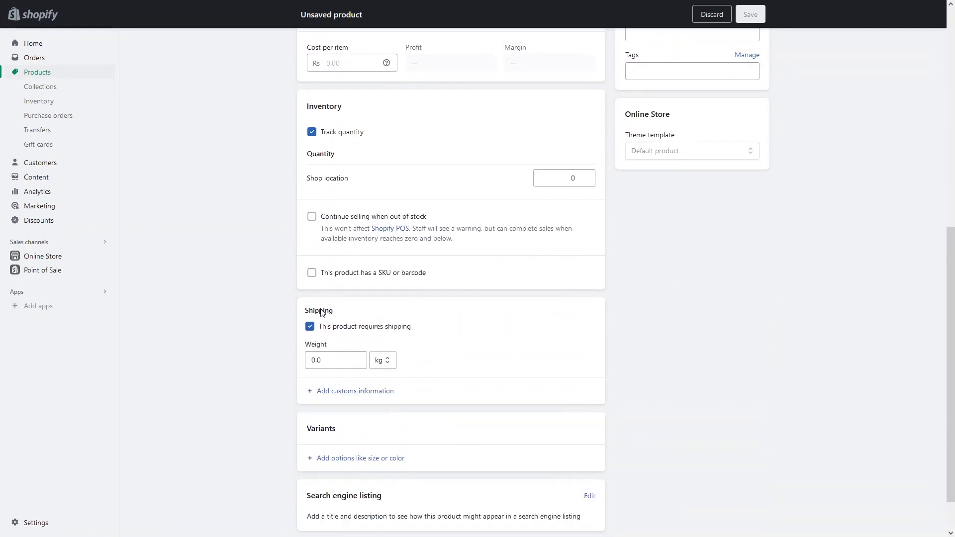
scroll(326, 348, "down", 1)
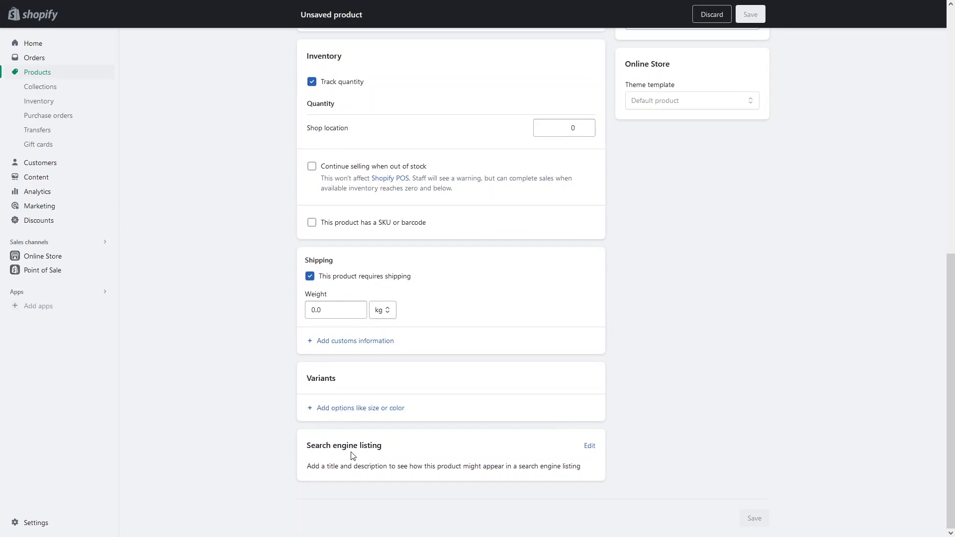
scroll(351, 456, "up", 9)
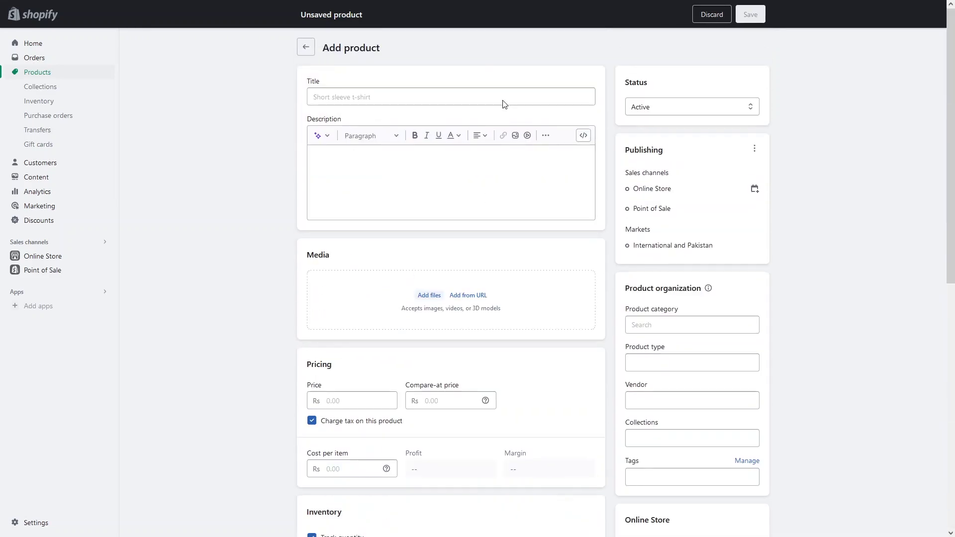
left_click(397, 98)
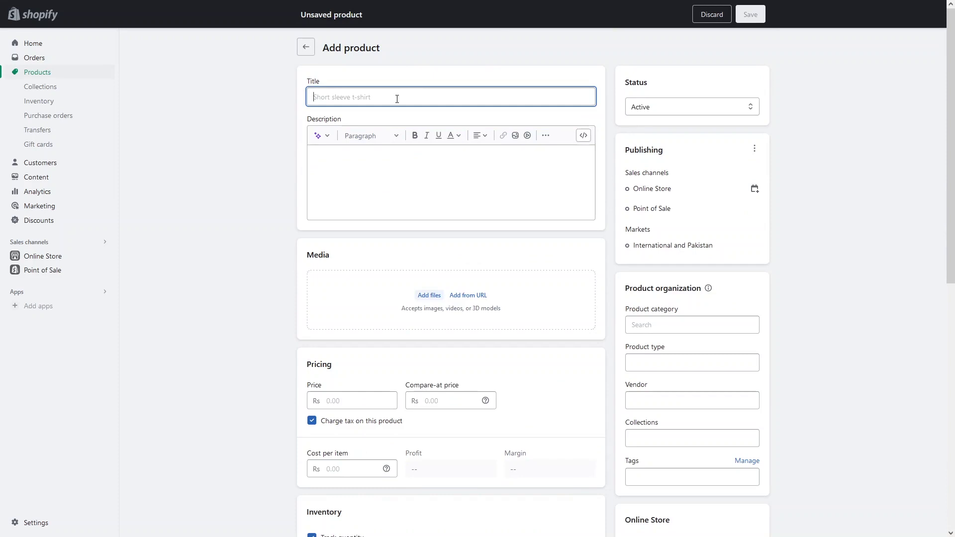
Step: Title the product 't-shirt 3' and enter 't-shirt' as the AI description keyword
type("t-shirt 3")
left_click(321, 135)
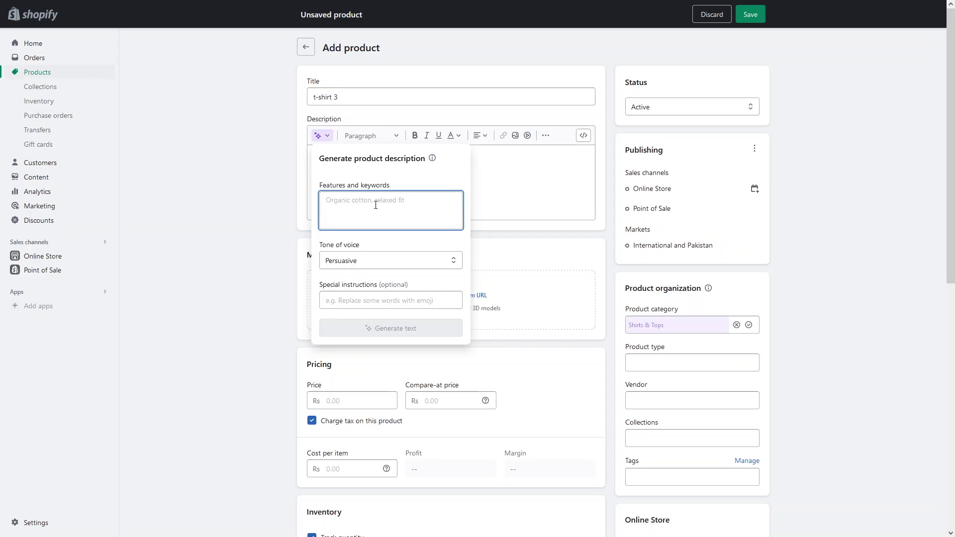
type("t0shirt")
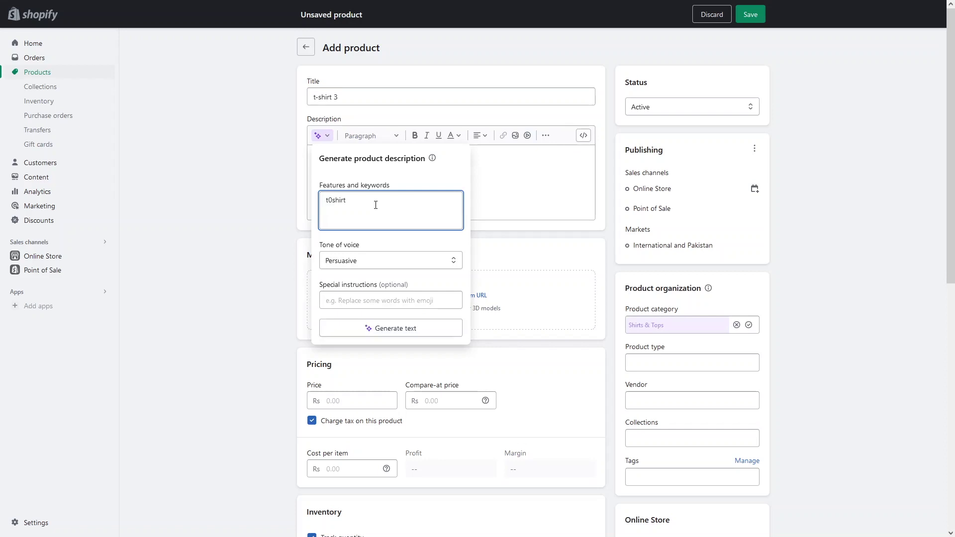
key("ctrl+a")
type("t- shirt")
key("ctrl+Left")
key("BackSpace")
Step: Generate a Playful-tone AI description and keep it in the product
left_click(375, 268)
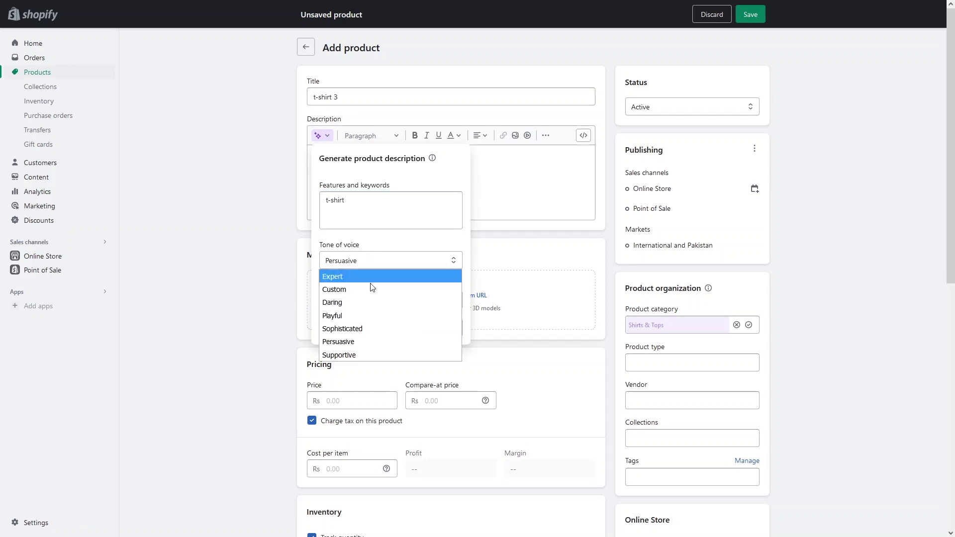
left_click(346, 318)
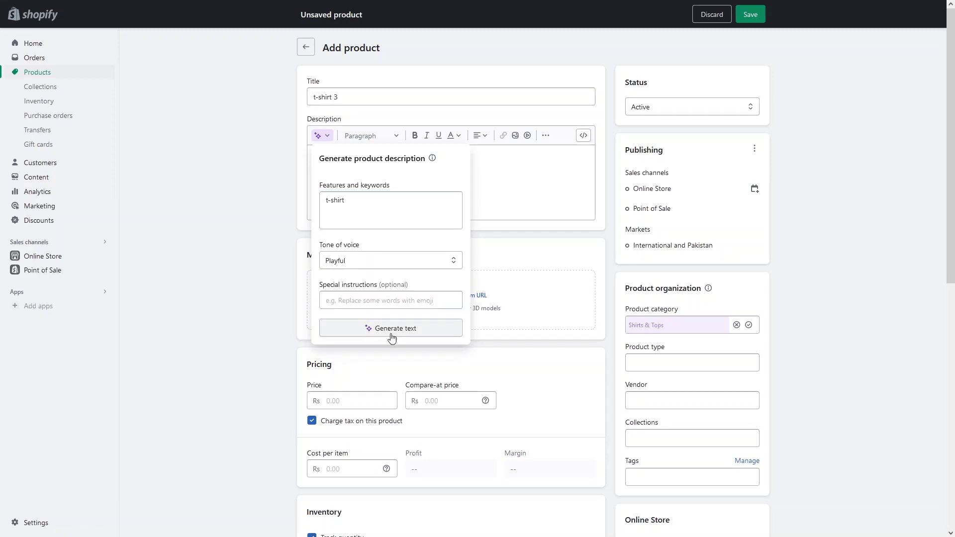
left_click(365, 326)
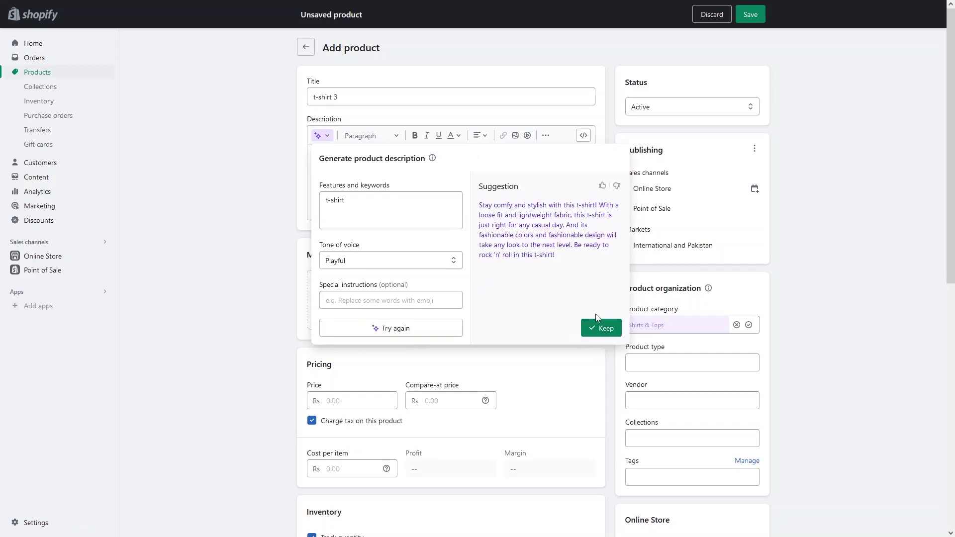
left_click(598, 329)
left_click_drag(522, 187, 276, 159)
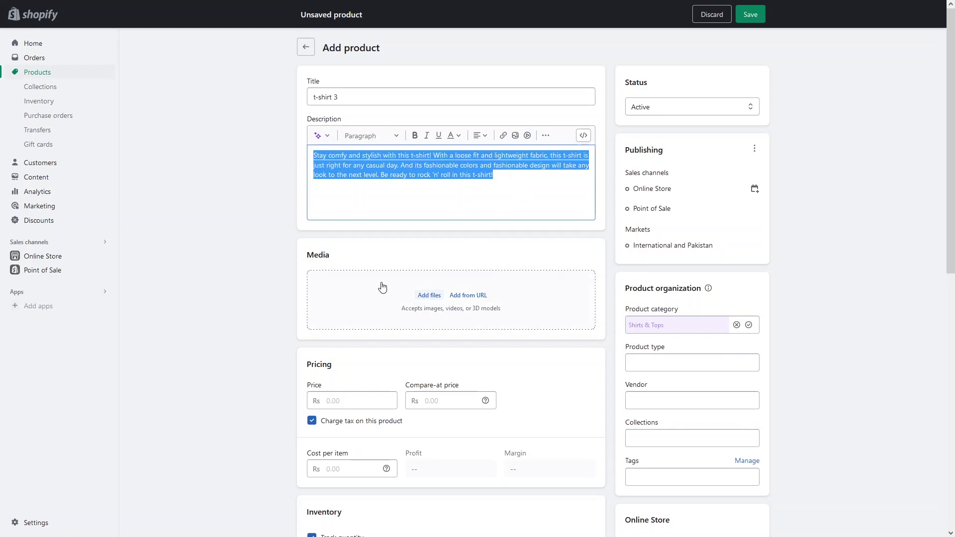
Step: Upload white-shirt.jpg as the product image
left_click(407, 294)
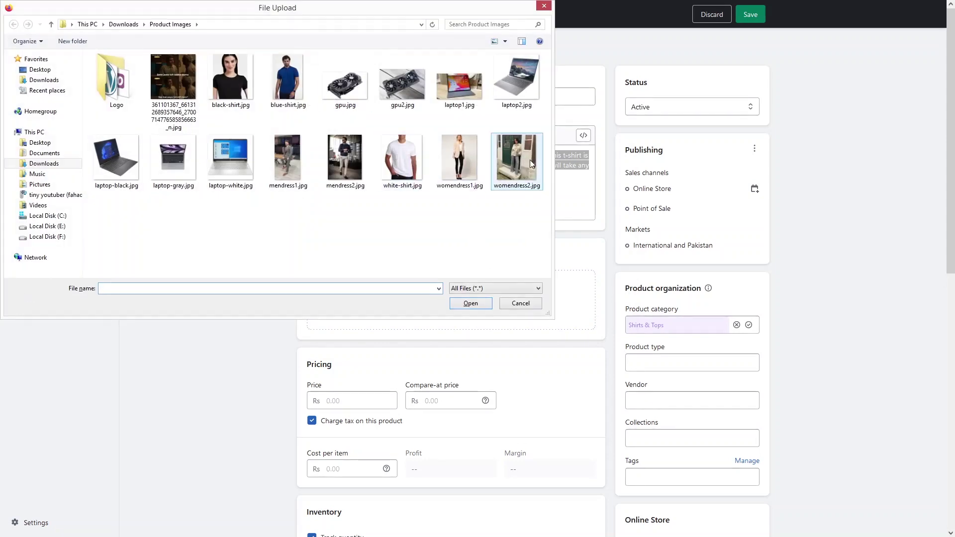
left_click(394, 157)
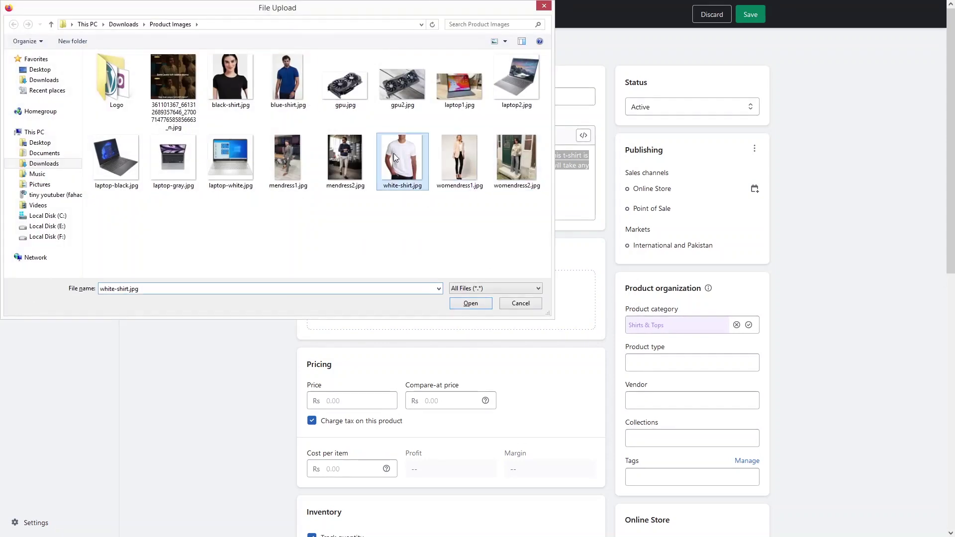
left_click(468, 303)
Step: Set the price to 3000 and save t-shirt 3
scroll(273, 421, "down", 3)
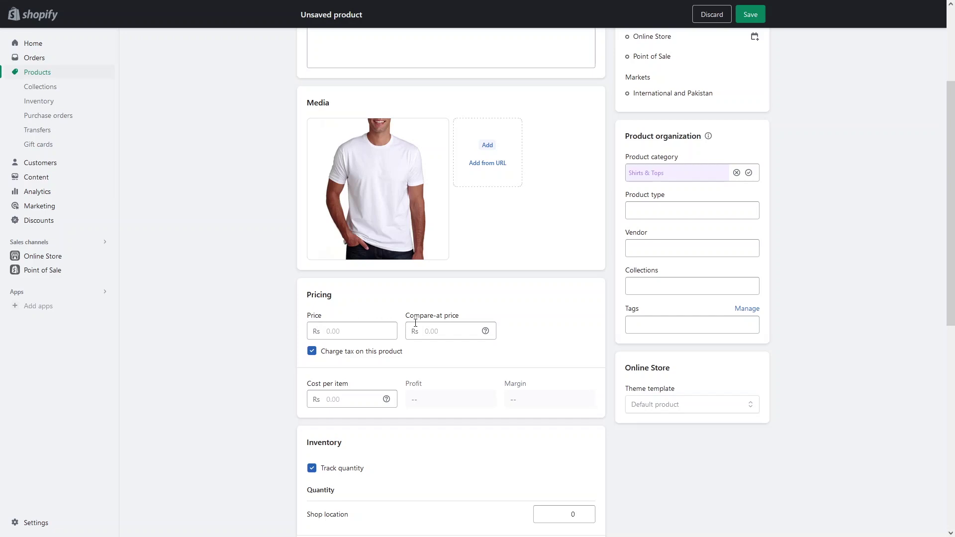
left_click(361, 327)
type("3000")
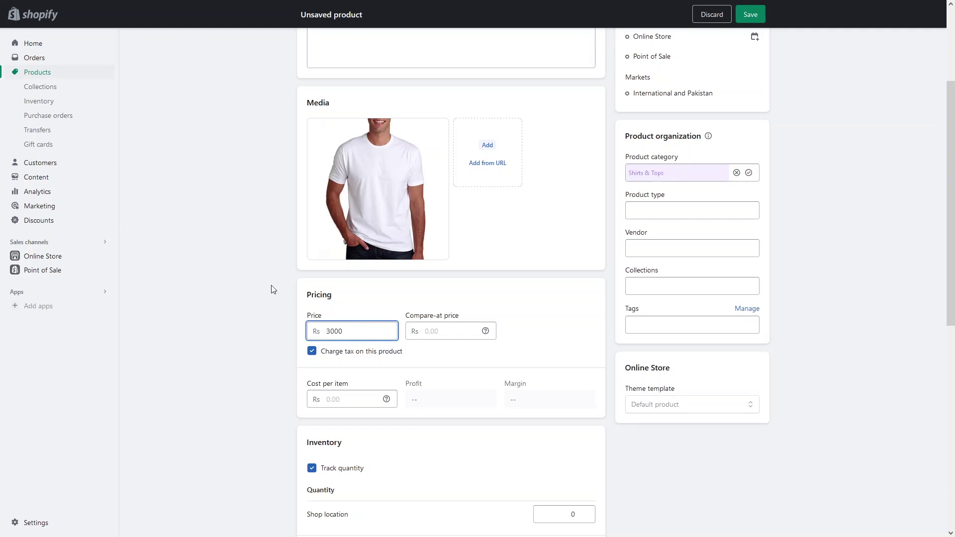
left_click(755, 16)
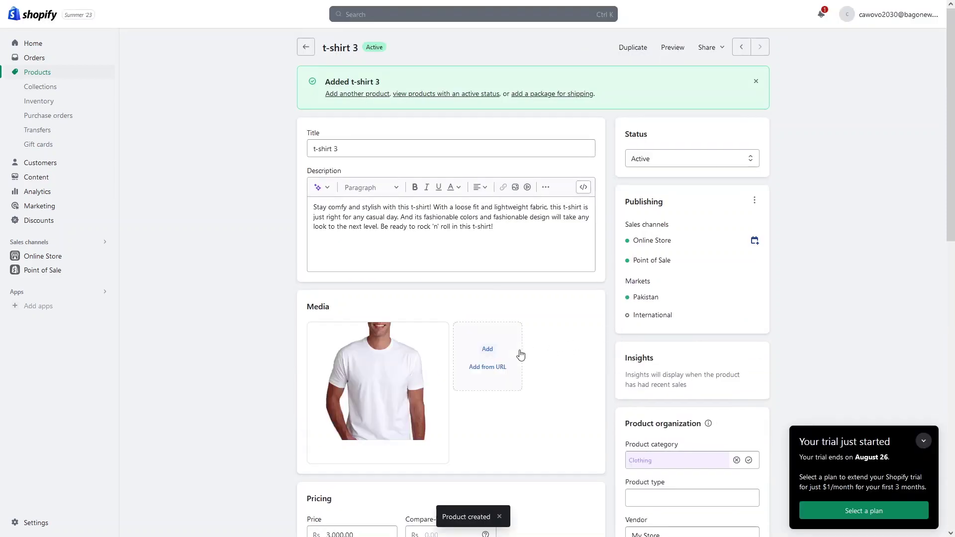
Step: Preview t-shirt 3 in the storefront, then return to its admin Pricing section
left_click(671, 48)
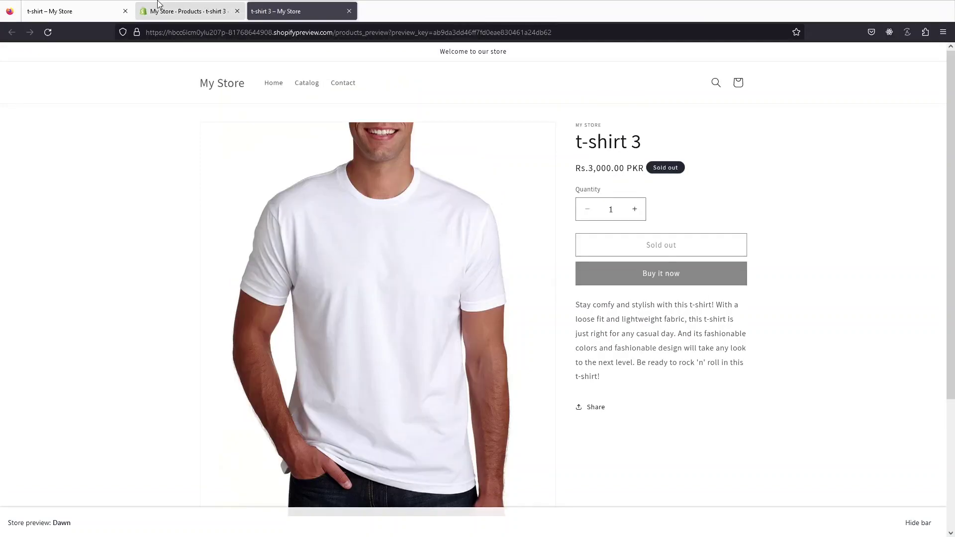
left_click(155, 8)
scroll(409, 298, "down", 3)
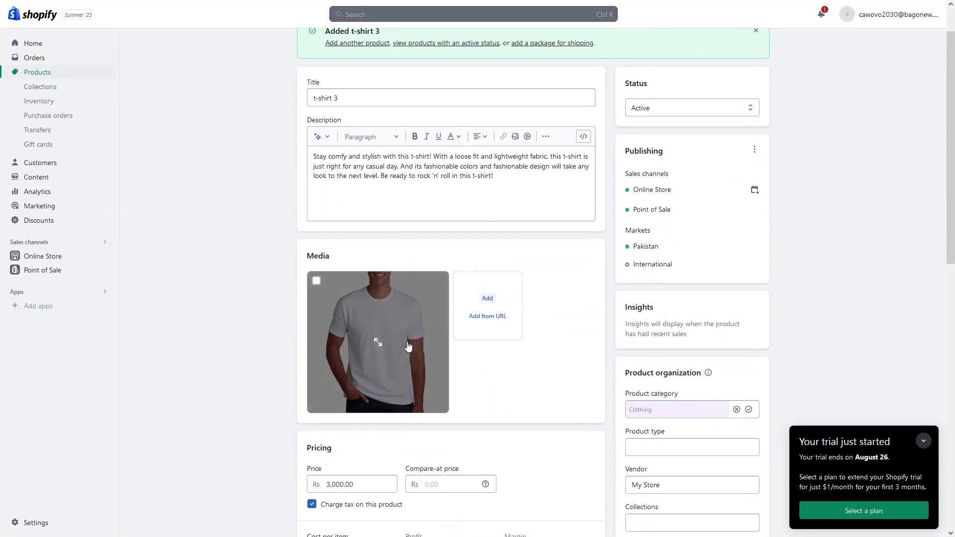
scroll(435, 392, "down", 2)
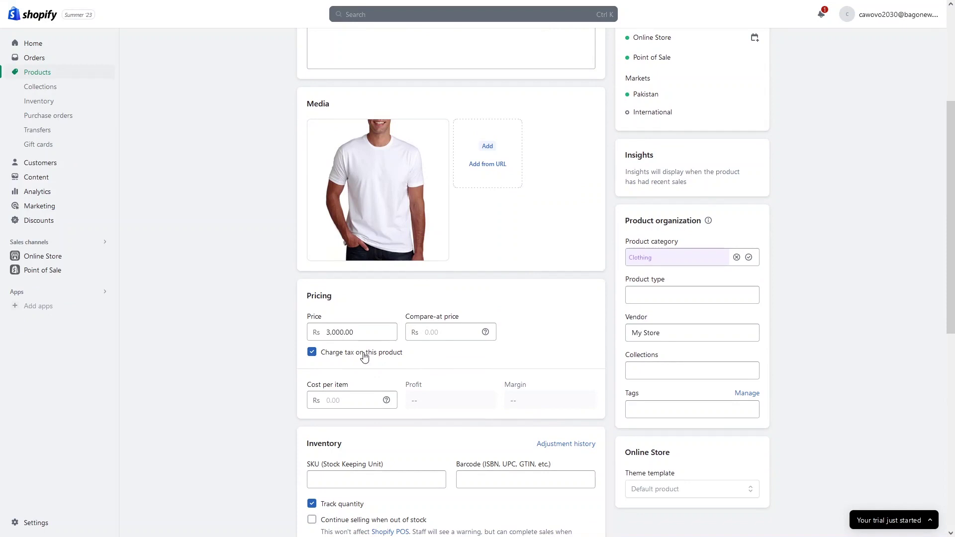
Step: Add a compare-at price of 5000 to t-shirt 3 and save
left_click(430, 333)
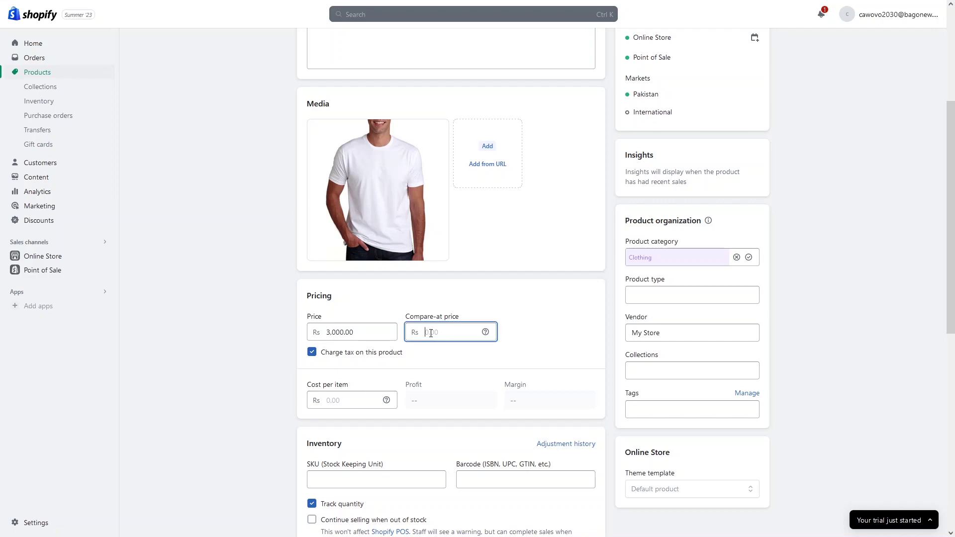
type("5000")
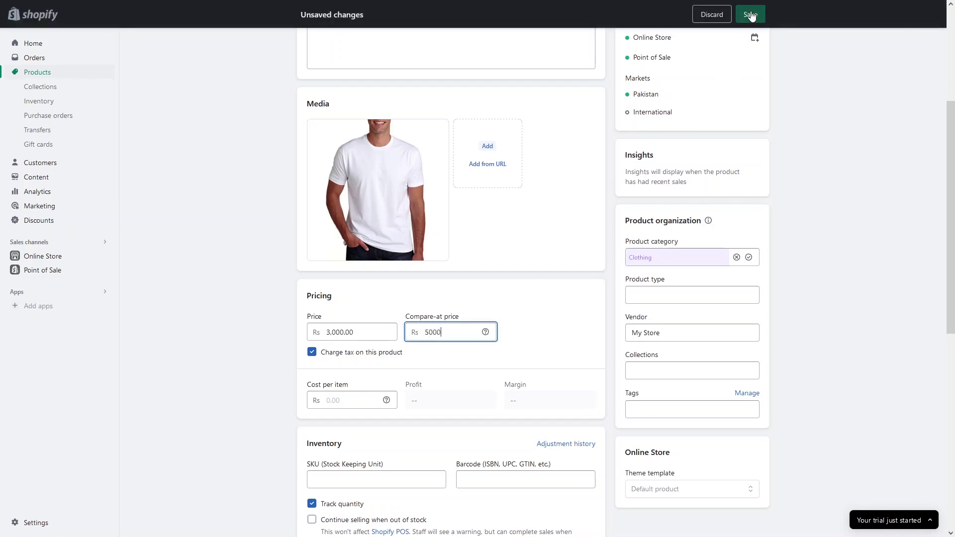
left_click(751, 15)
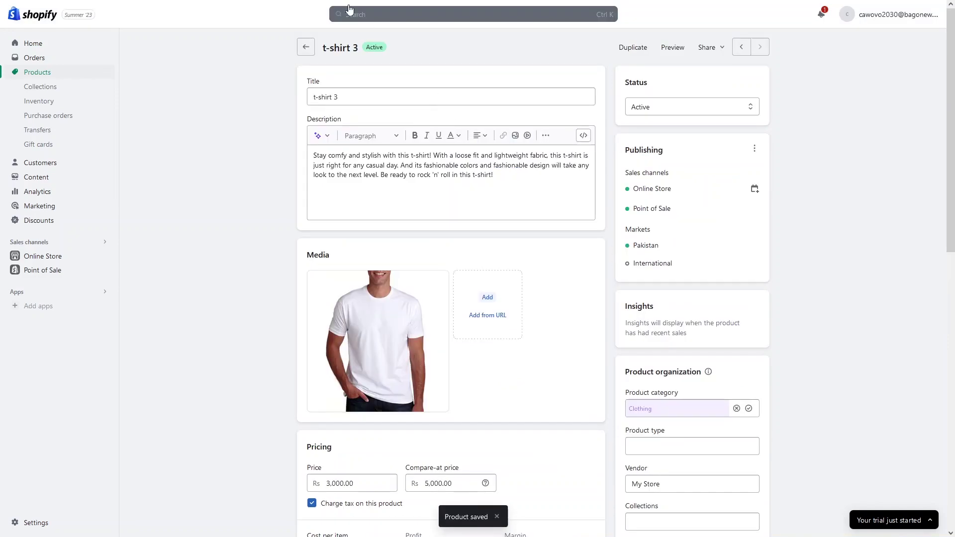
Step: Reload the preview to confirm Rs.5,000.00 struck through beside Rs.3,000.00, then return to admin
left_click(273, 4)
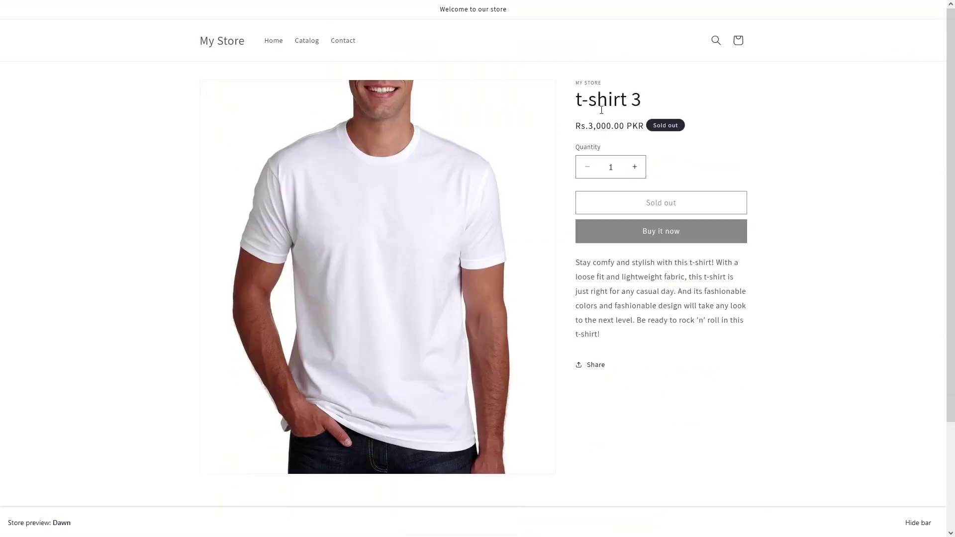
mouse_move(174, 5)
left_click(48, 32)
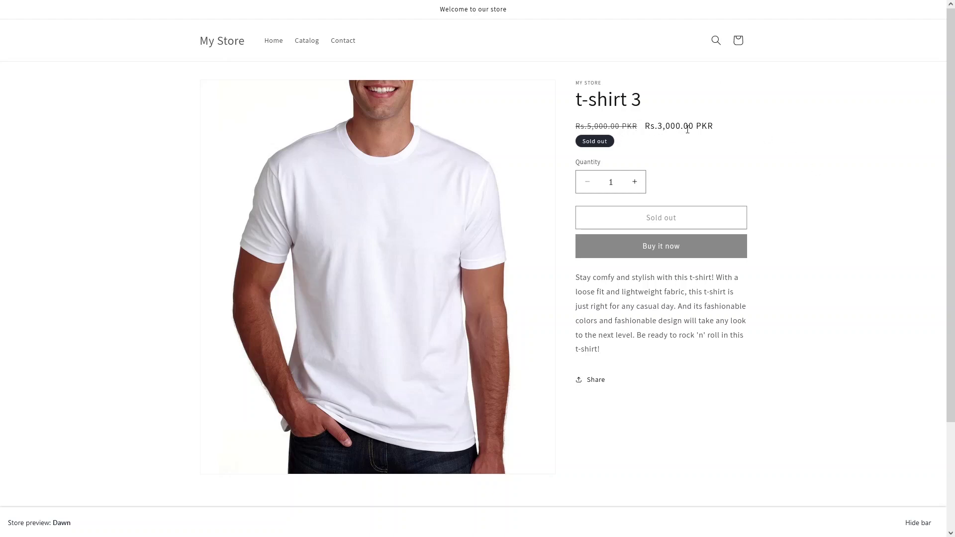
left_click_drag(649, 128, 701, 128)
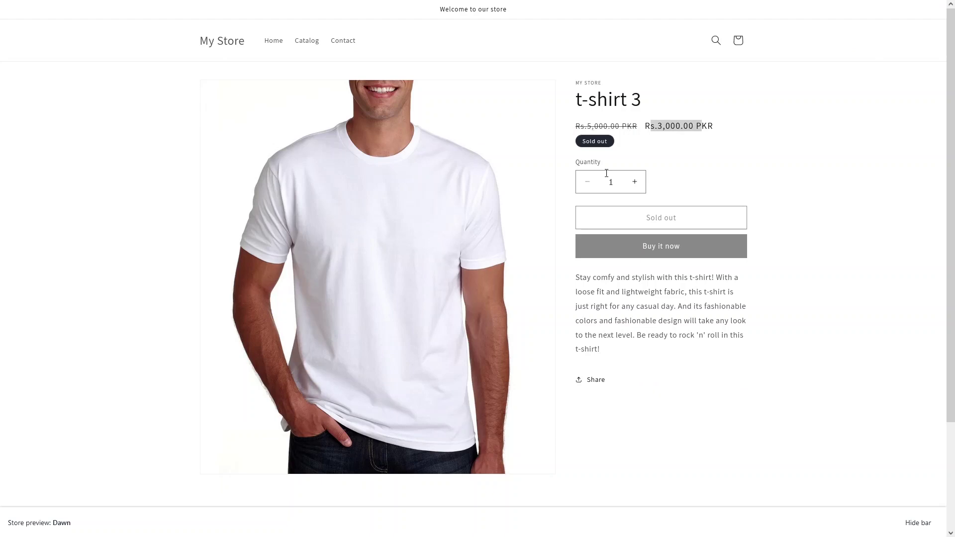
mouse_move(131, 4)
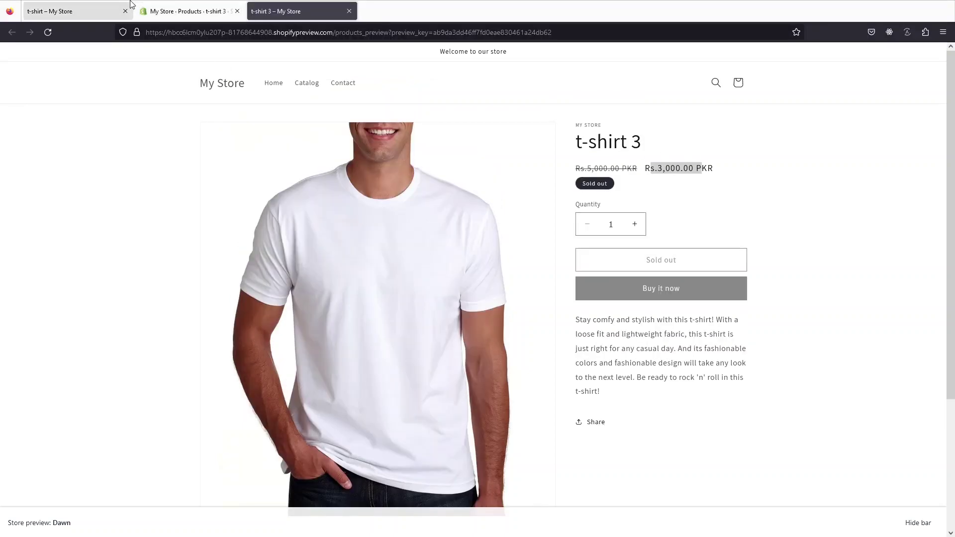
left_click(170, 8)
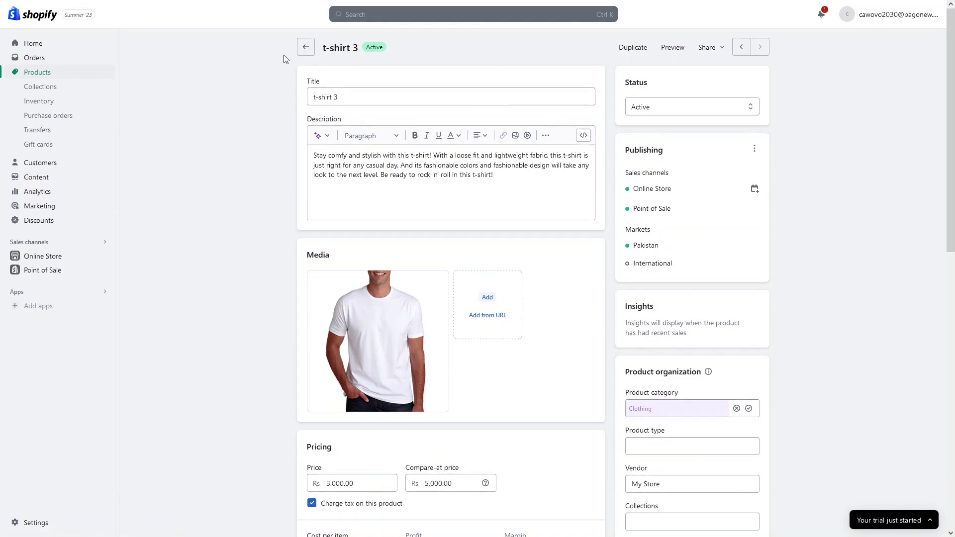
Step: Go back to Products and begin a new product titled 'Shirt'
left_click(305, 47)
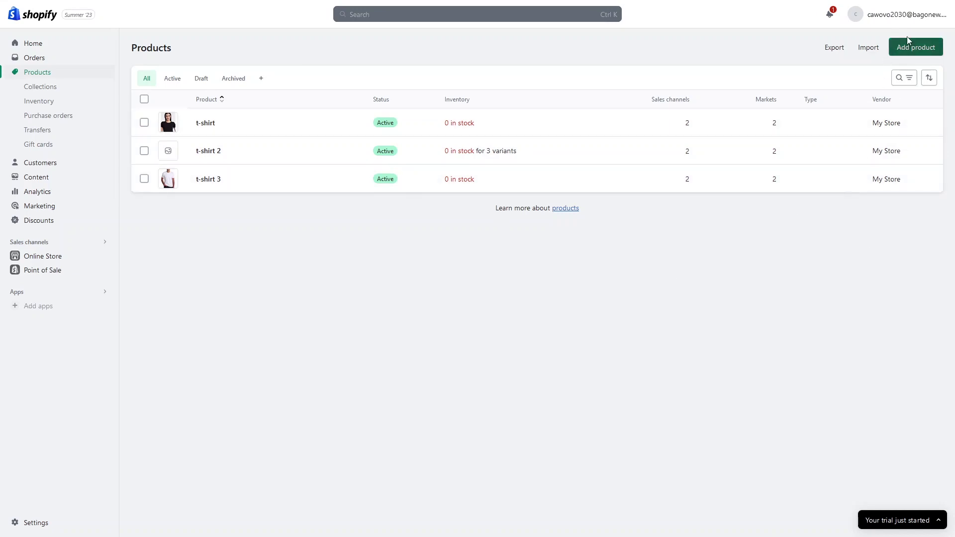
left_click(932, 53)
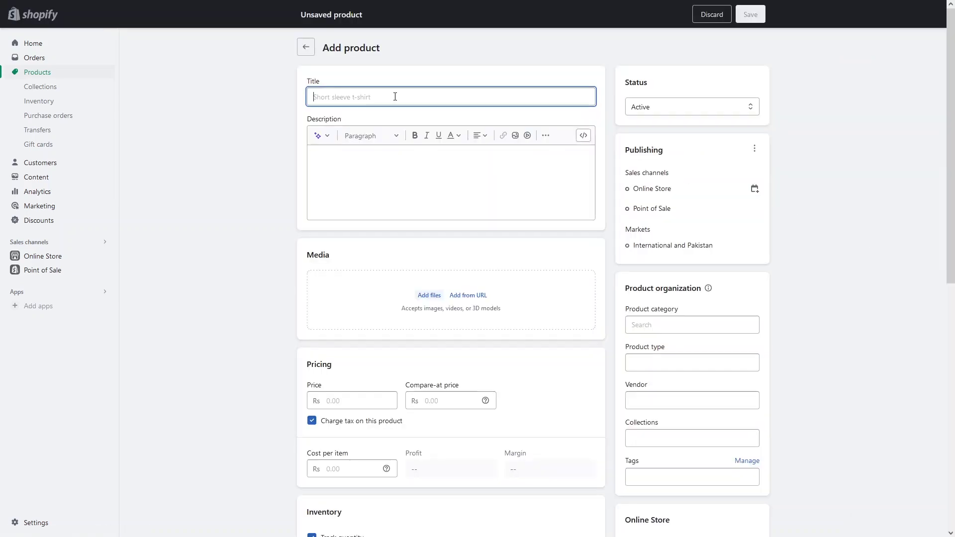
type("Shirt")
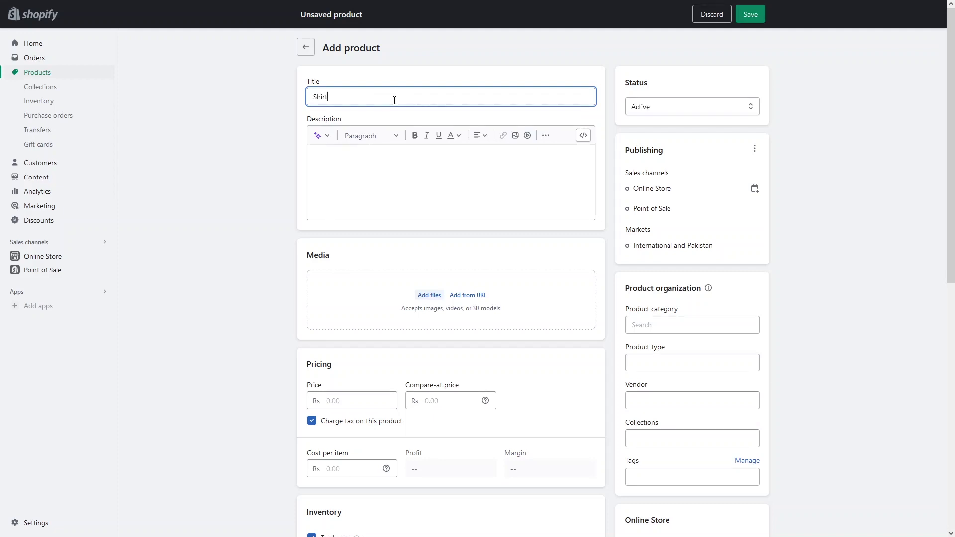
left_click(353, 157)
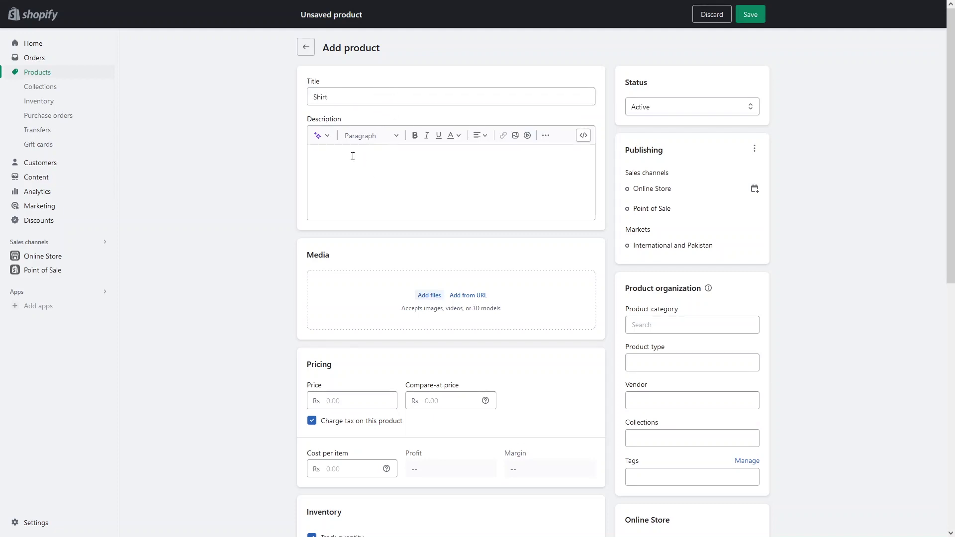
Step: Generate an Expert-tone AI description for Shirt and keep it
left_click(319, 136)
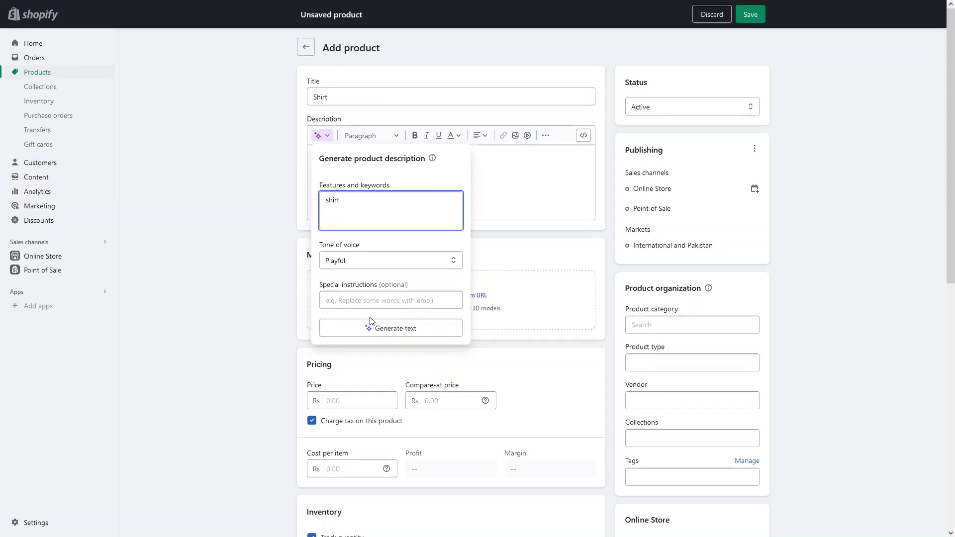
left_click(333, 326)
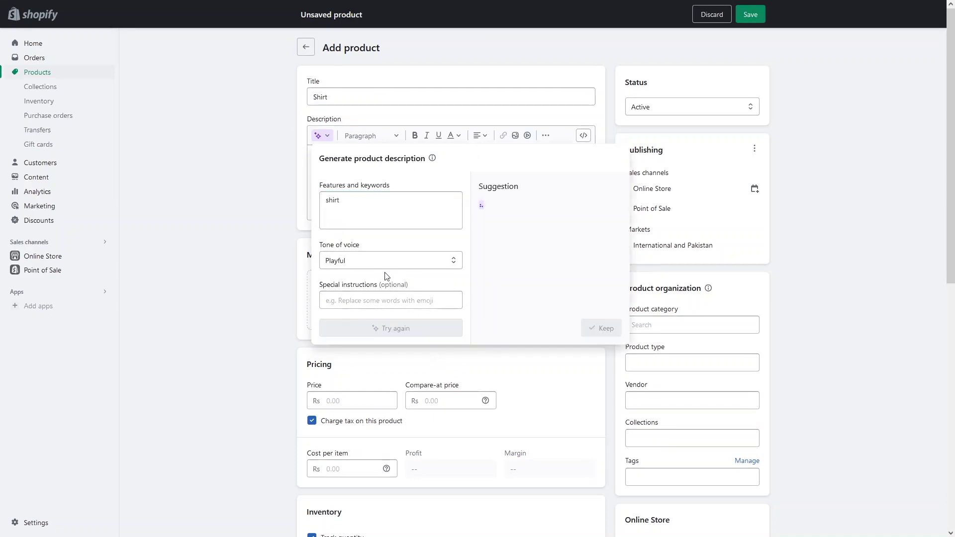
left_click(432, 266)
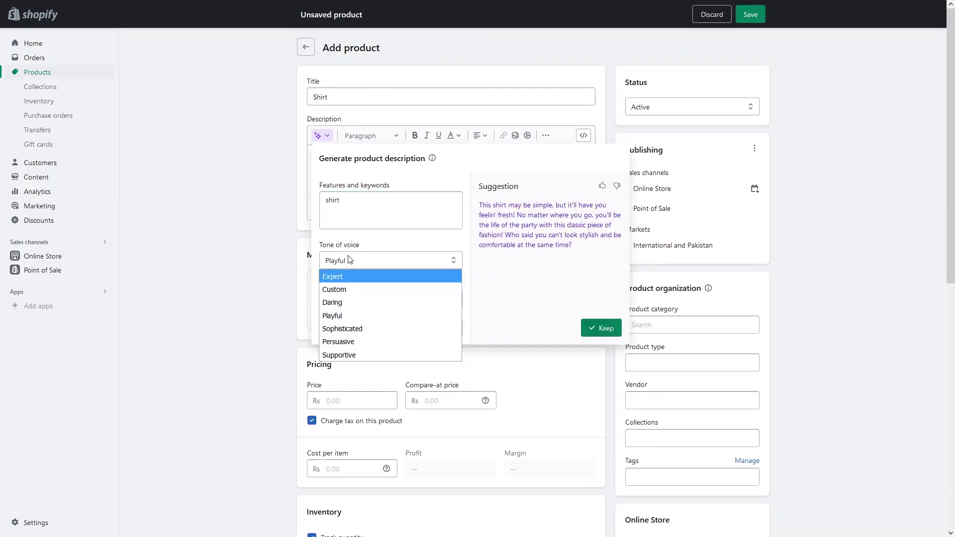
left_click(337, 280)
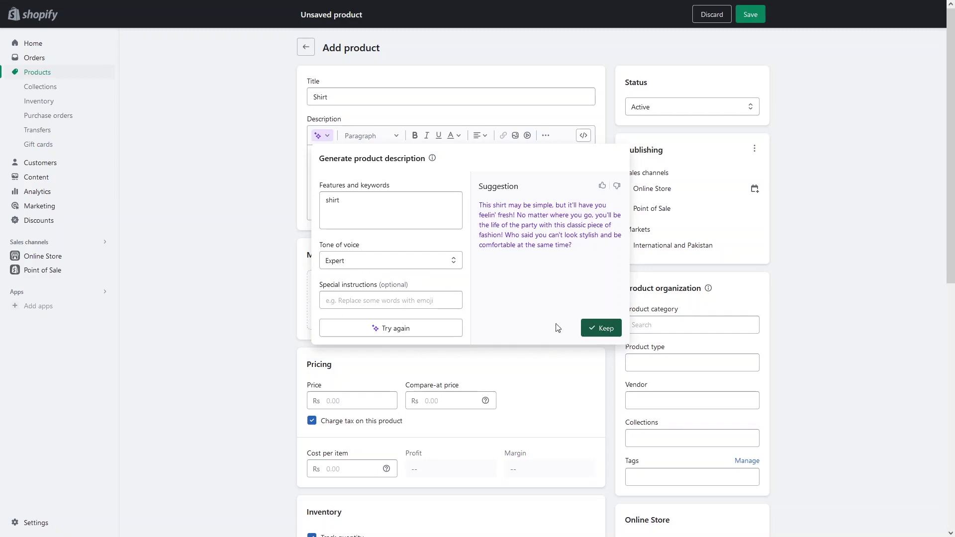
left_click(377, 329)
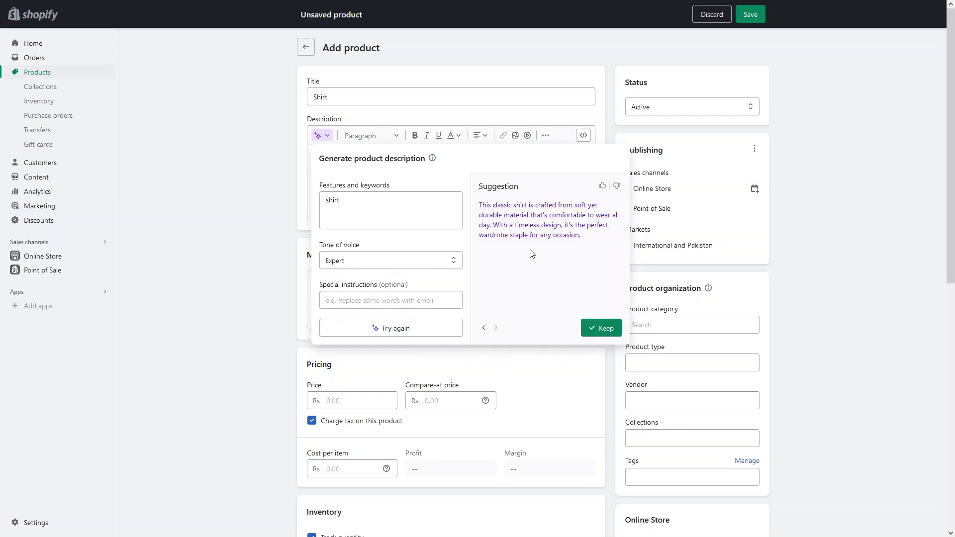
left_click(600, 328)
left_click(398, 303)
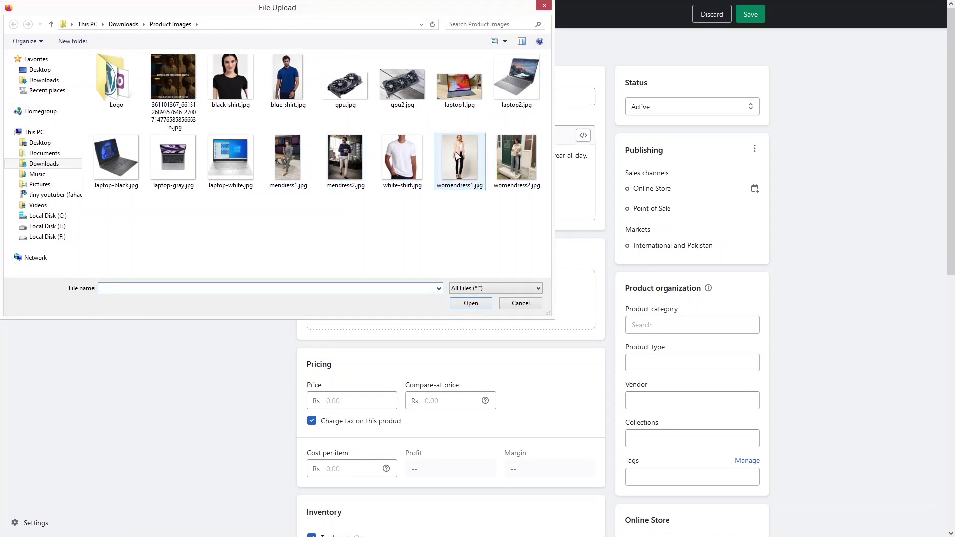
Step: Upload womendress2.jpg as the Shirt product's image
left_click(536, 153)
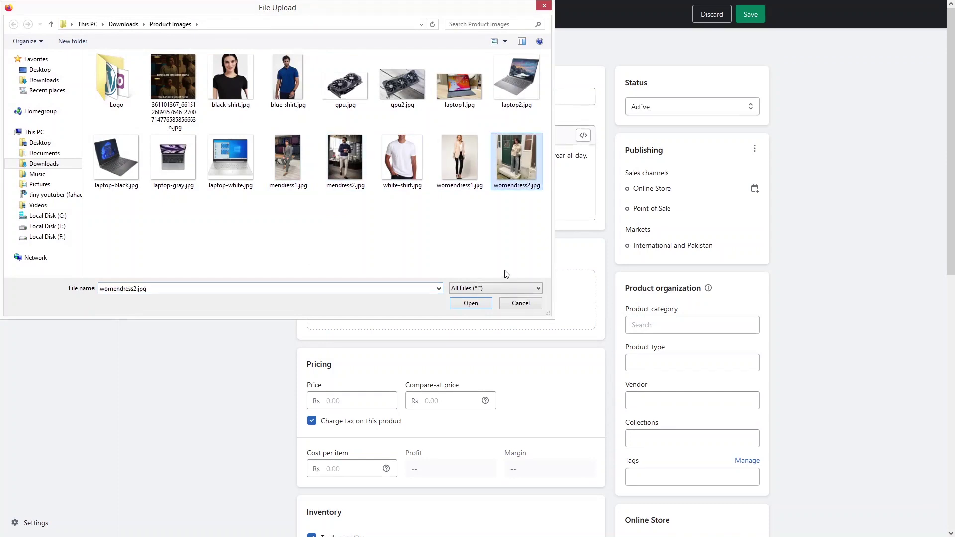
left_click(486, 302)
left_click(340, 280)
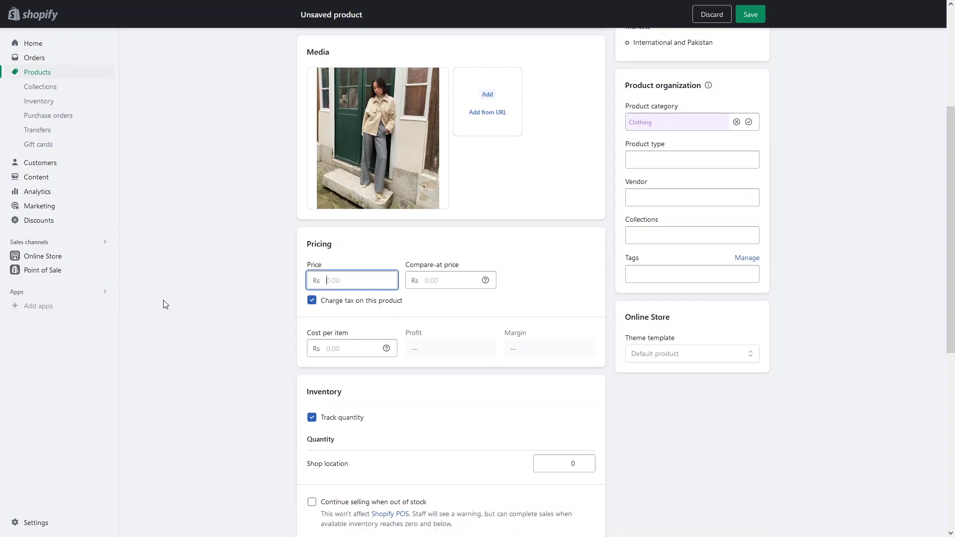
Step: Enter 2000 as the Shirt's price and 4000 as its compare-at price
scroll(236, 287, "down", 2)
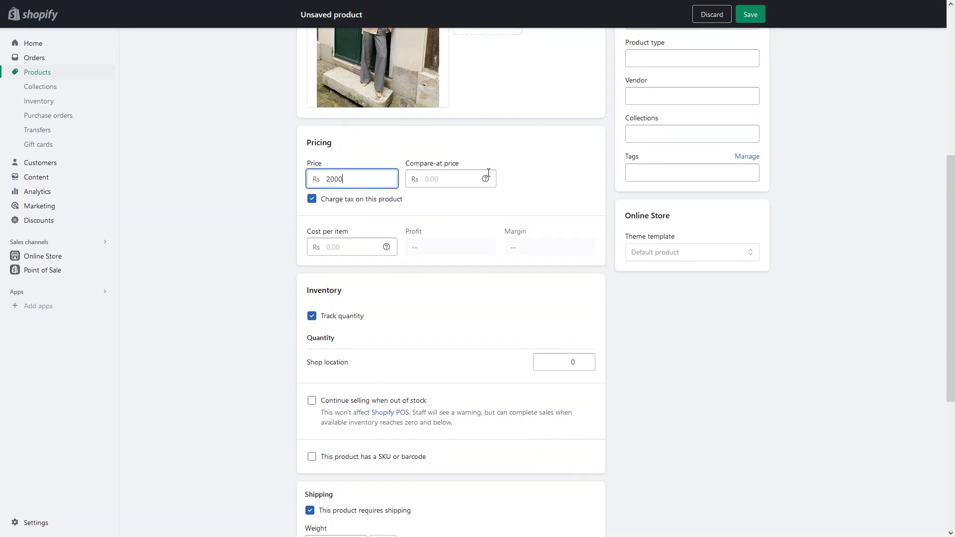
left_click(452, 178)
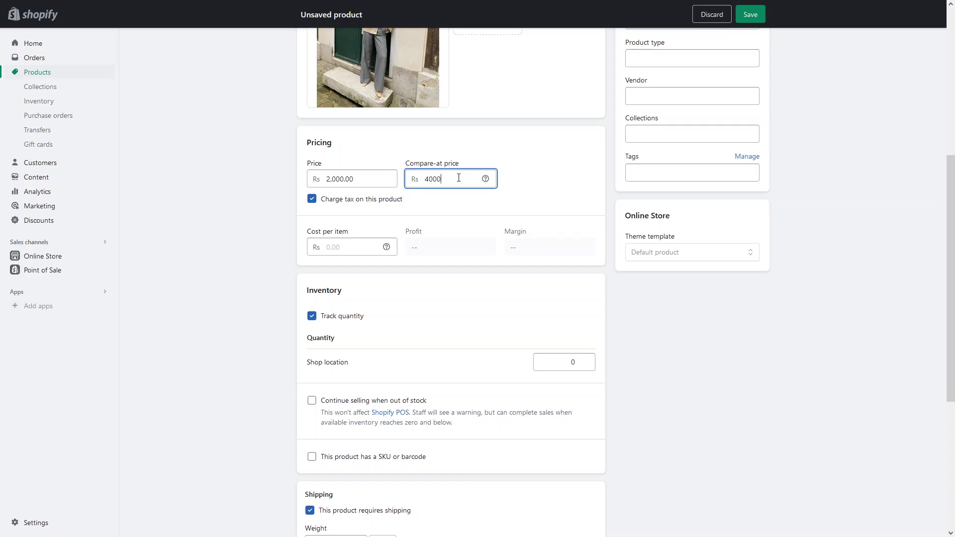
left_click(304, 265)
Step: Add a variant option named Size to the Shirt
scroll(348, 234, "down", 5)
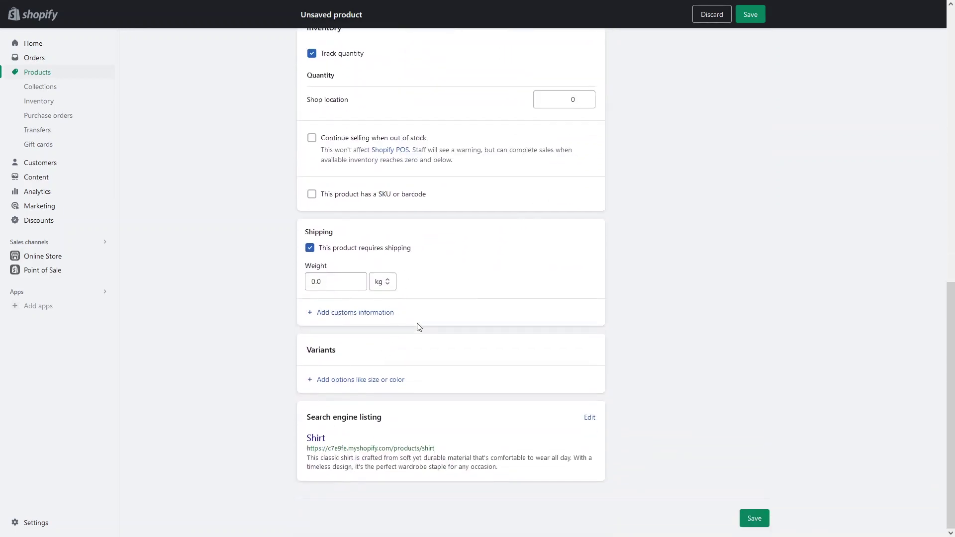
left_click(364, 380)
scroll(365, 380, "down", 2)
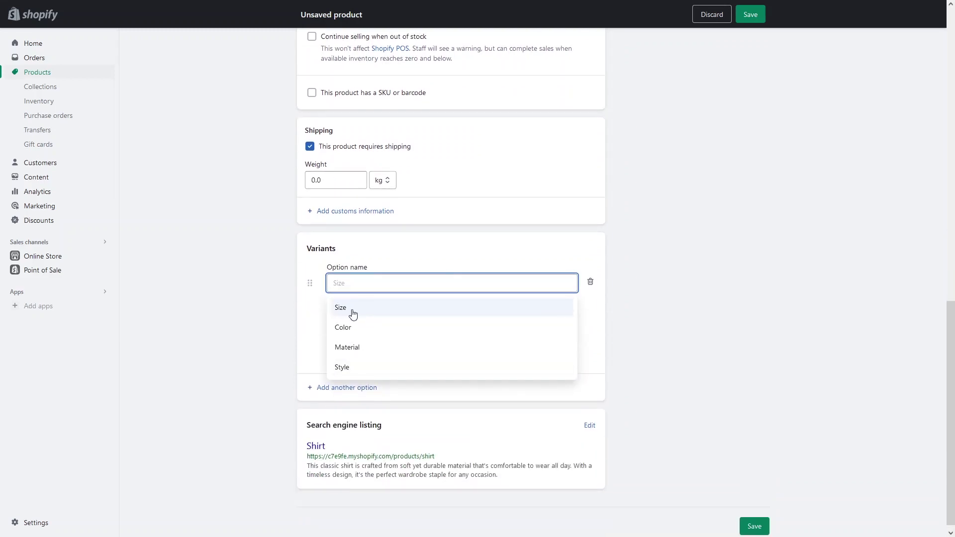
left_click(347, 312)
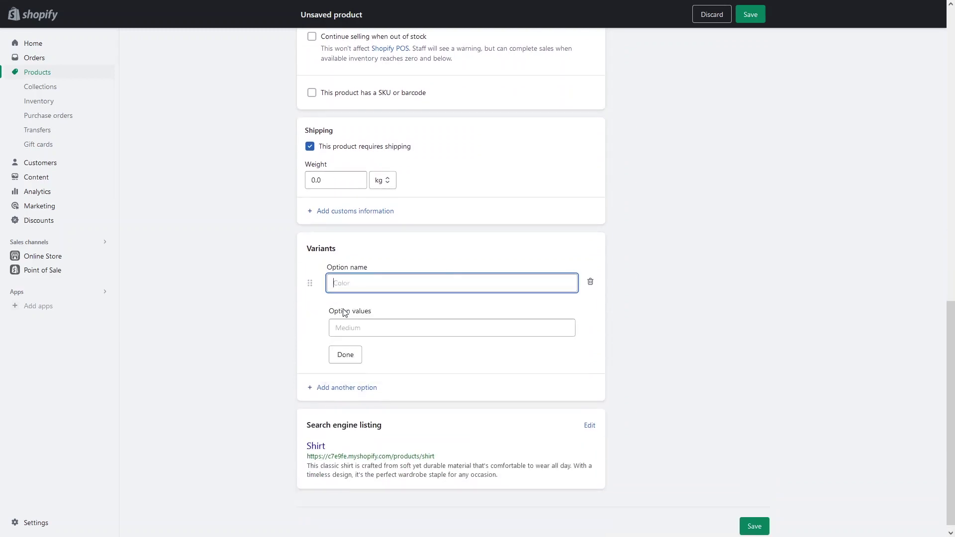
Step: Enter the size values Small, Medium, Large and XL and finish the option
left_click(380, 333)
type("Small")
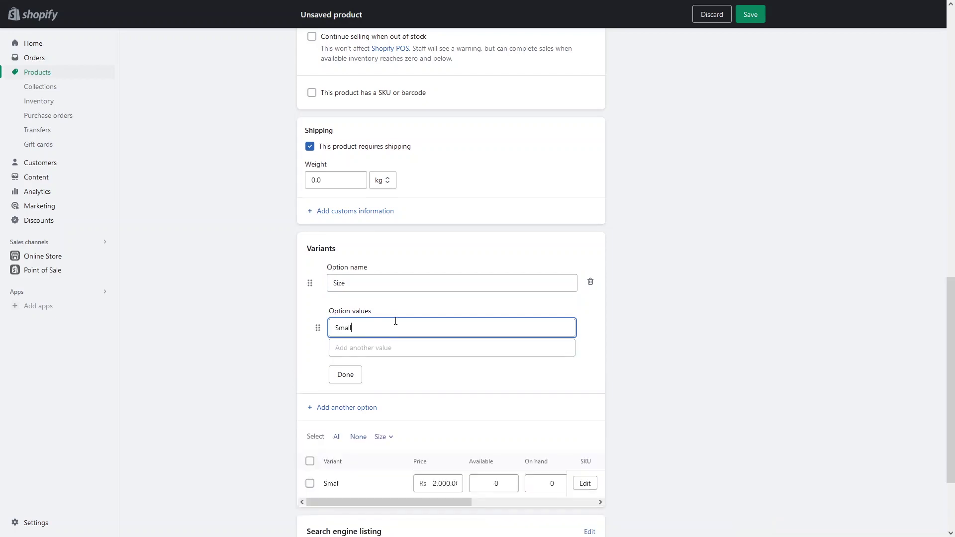
left_click(386, 348)
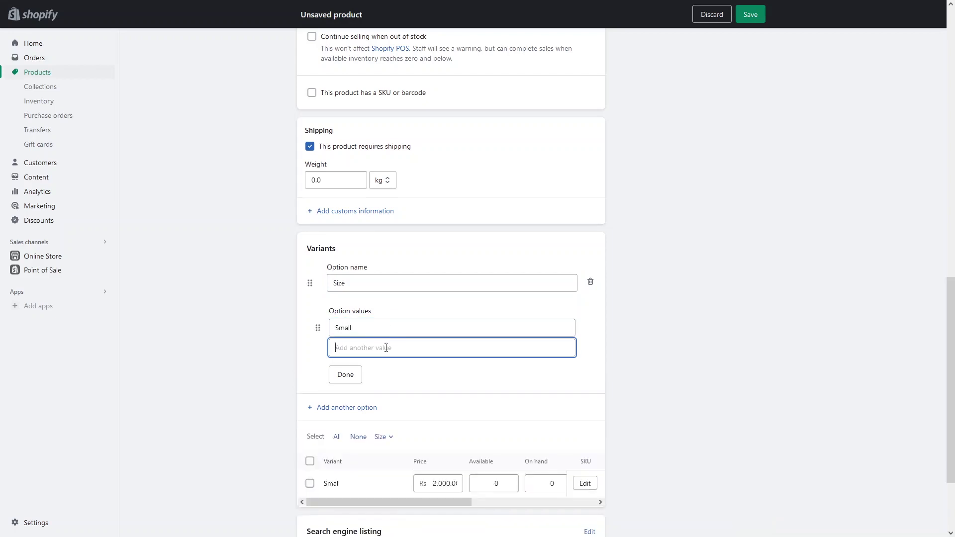
type("Medium")
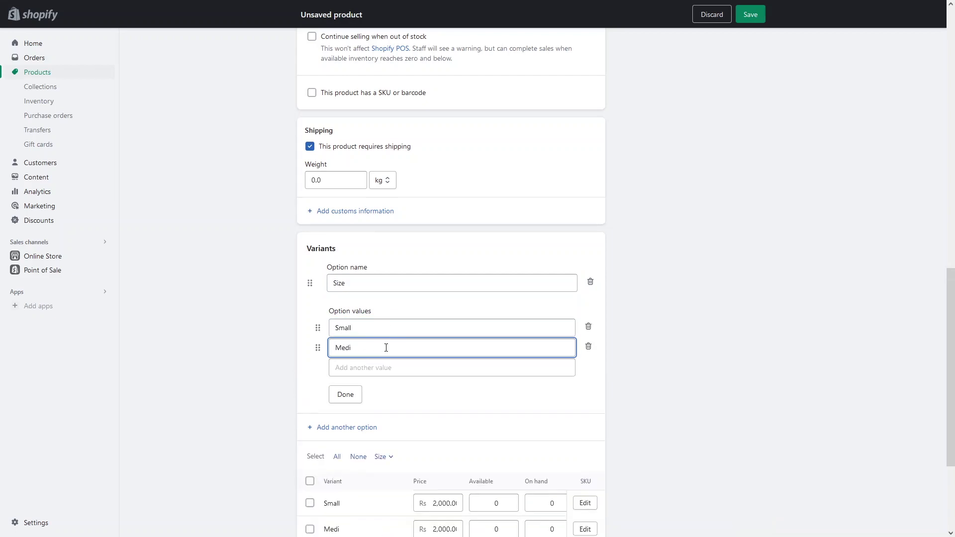
left_click(370, 369)
type("Large")
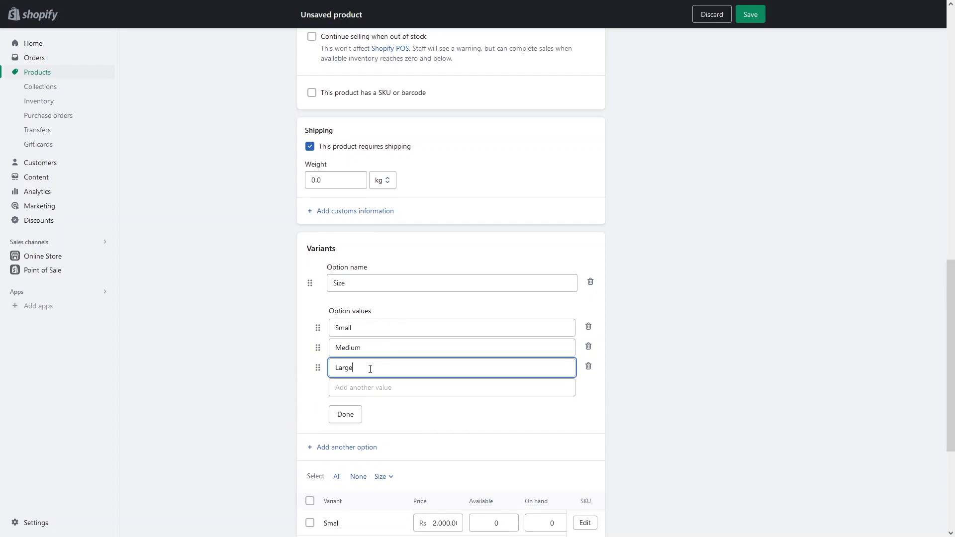
left_click(373, 386)
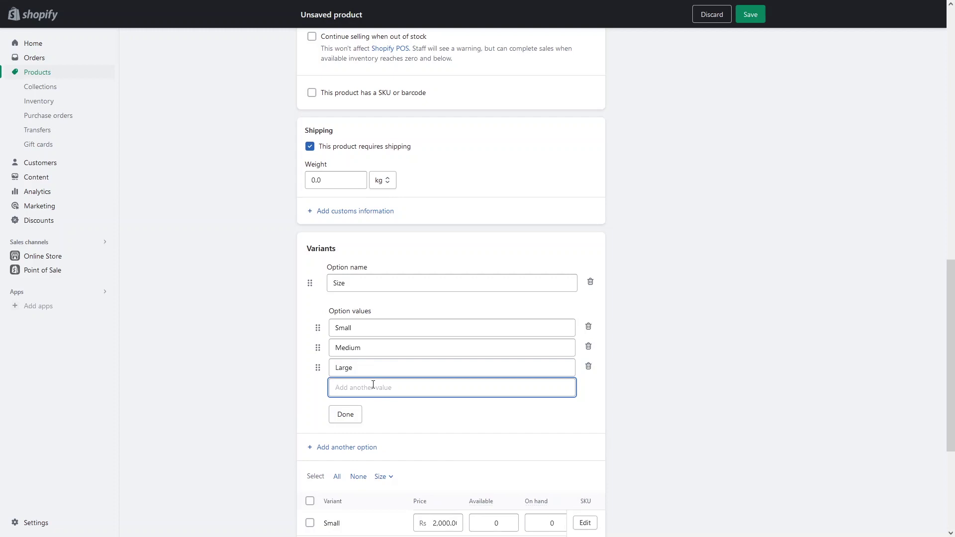
type("XL")
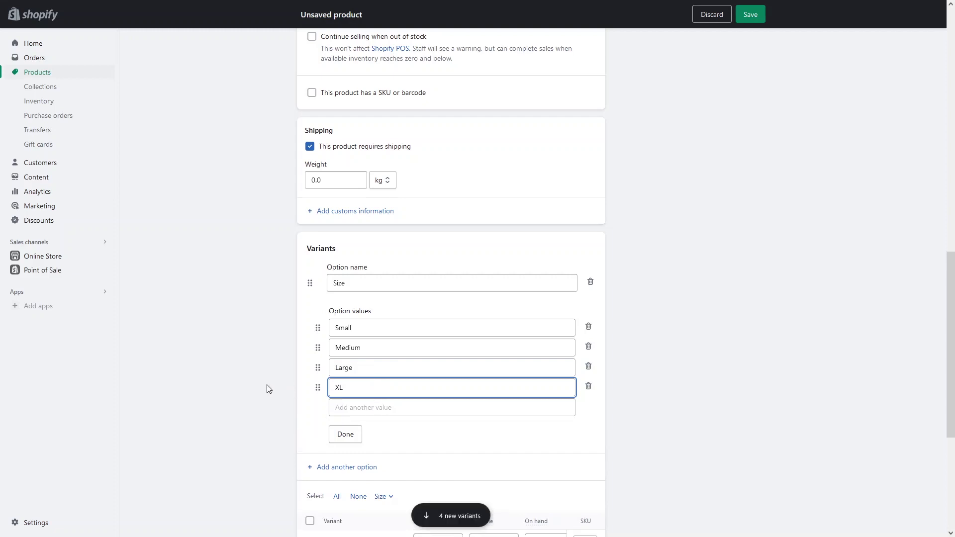
left_click(345, 434)
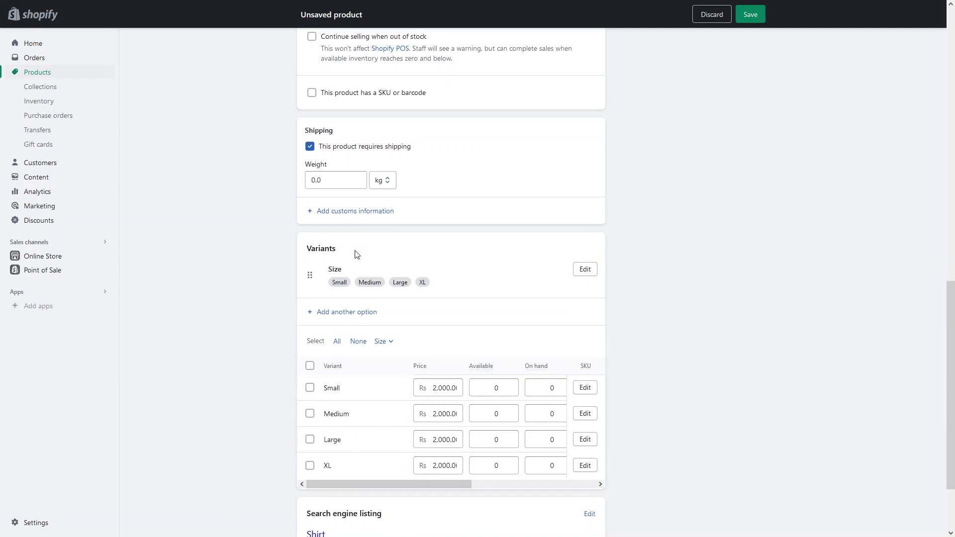
scroll(393, 268, "down", 2)
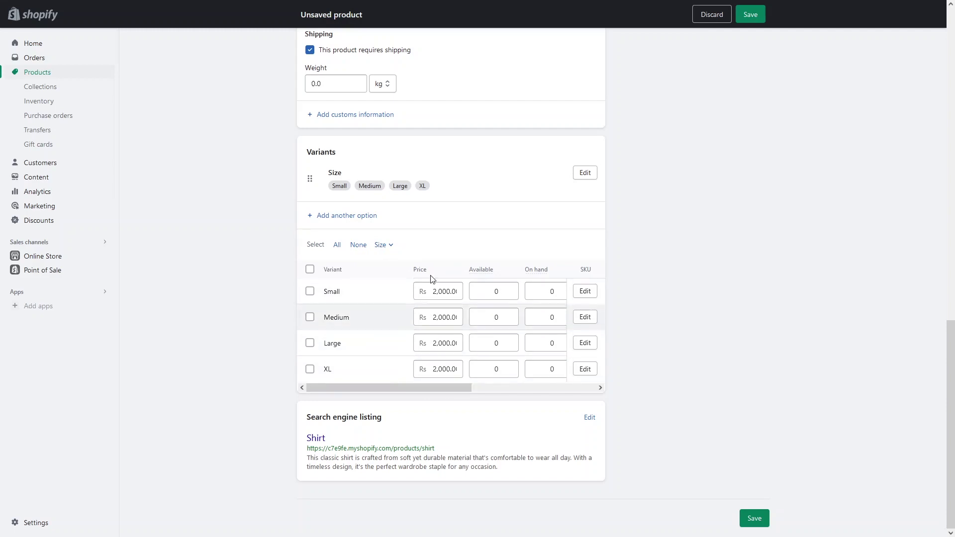
Step: Reprice the Medium, Large (Rs 3,000) and XL (Rs 4,000) variants in the variants table
left_click(437, 319)
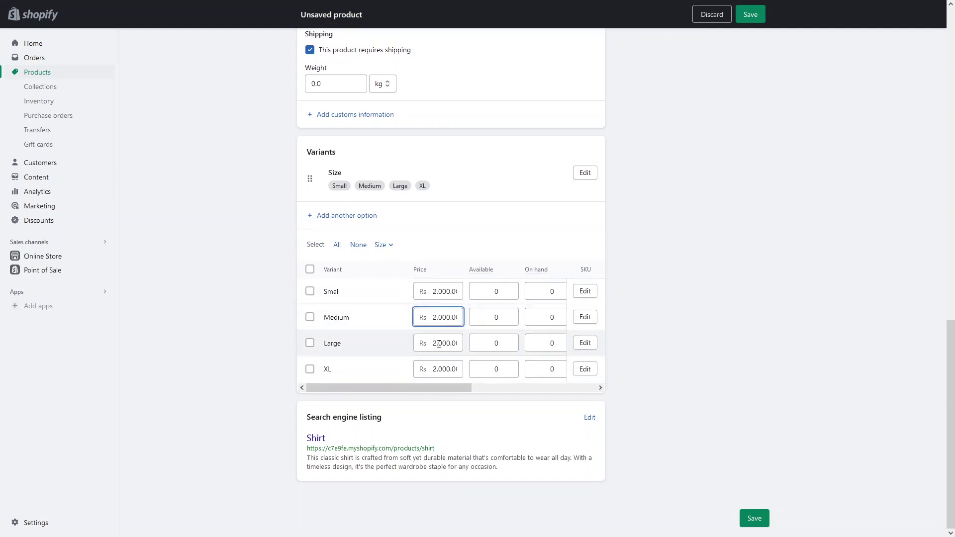
type("35")
left_click(448, 344)
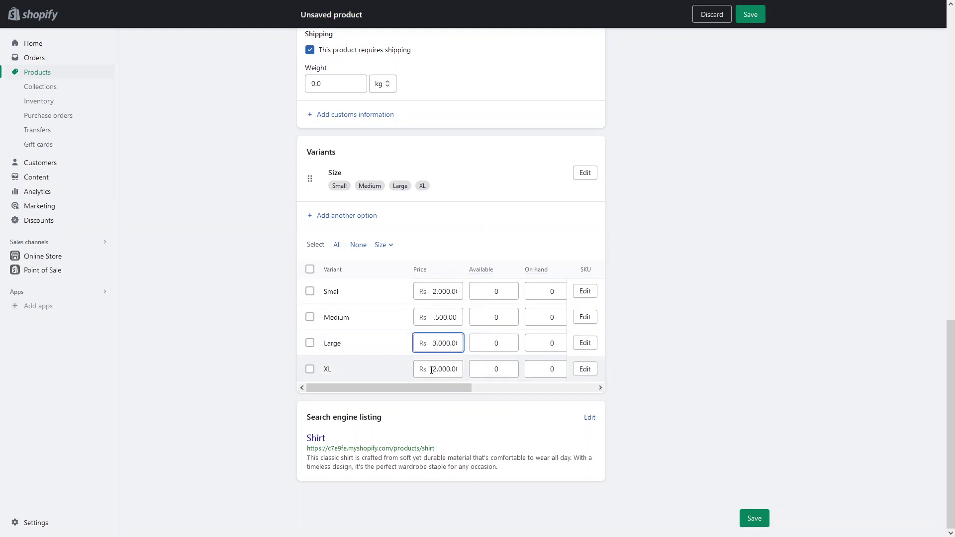
left_click(437, 369)
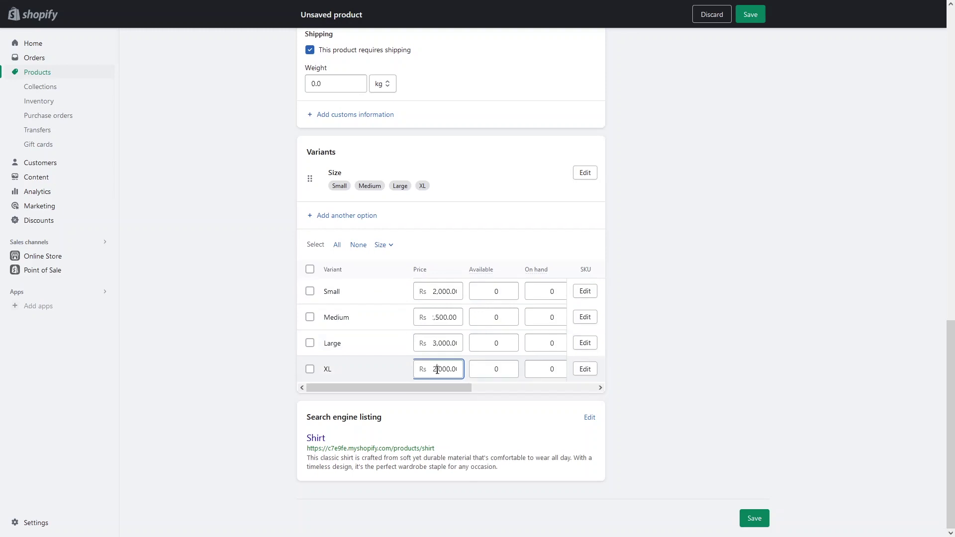
key("BackSpace")
type("4")
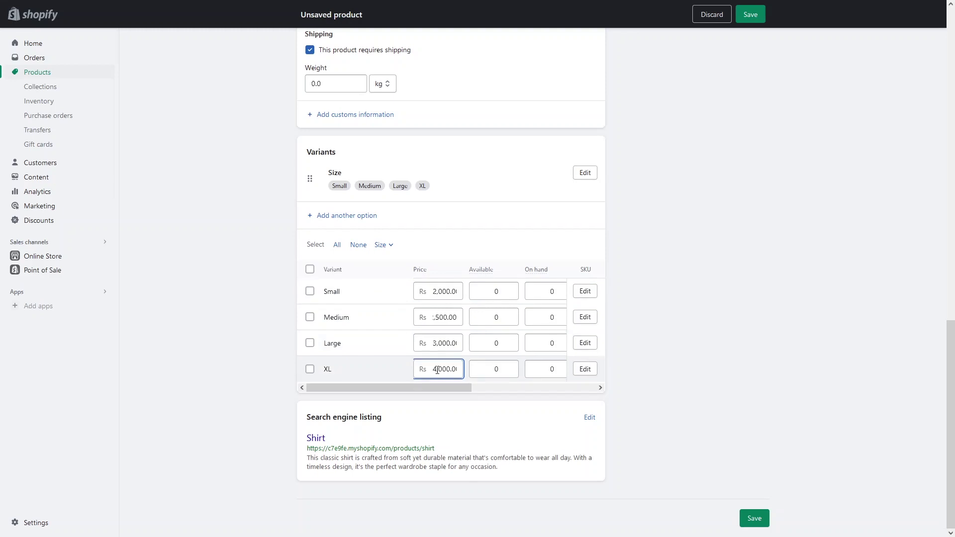
left_click(231, 292)
Step: Save the new Shirt product
scroll(282, 272, "up", 2)
scroll(285, 277, "down", 2)
left_click(755, 518)
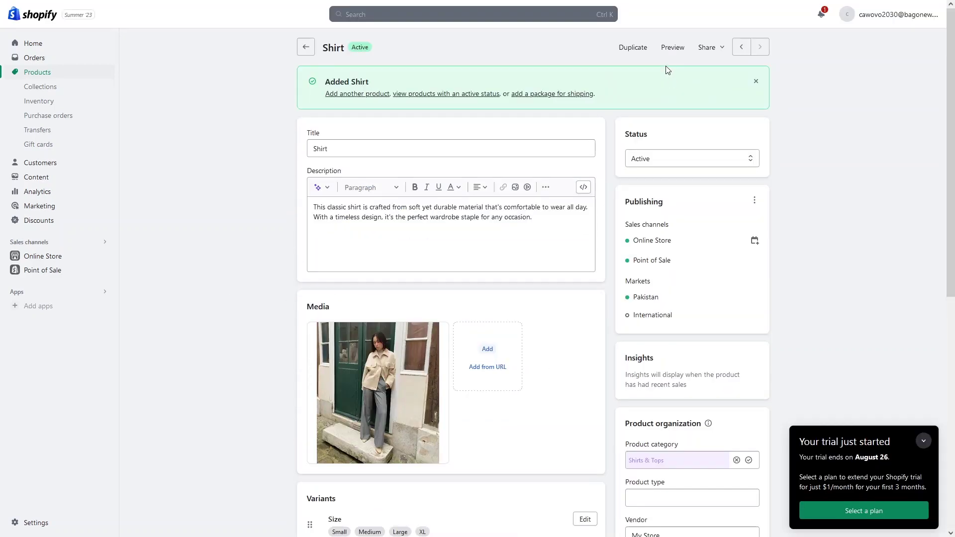
Step: Preview the Shirt in the storefront and check the Medium, Large, XL and Small prices
left_click(672, 48)
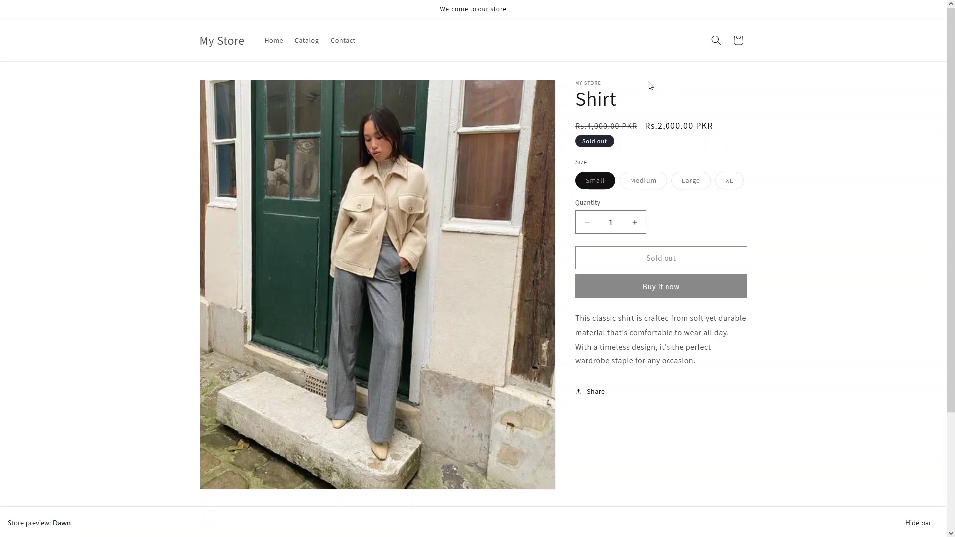
left_click(648, 186)
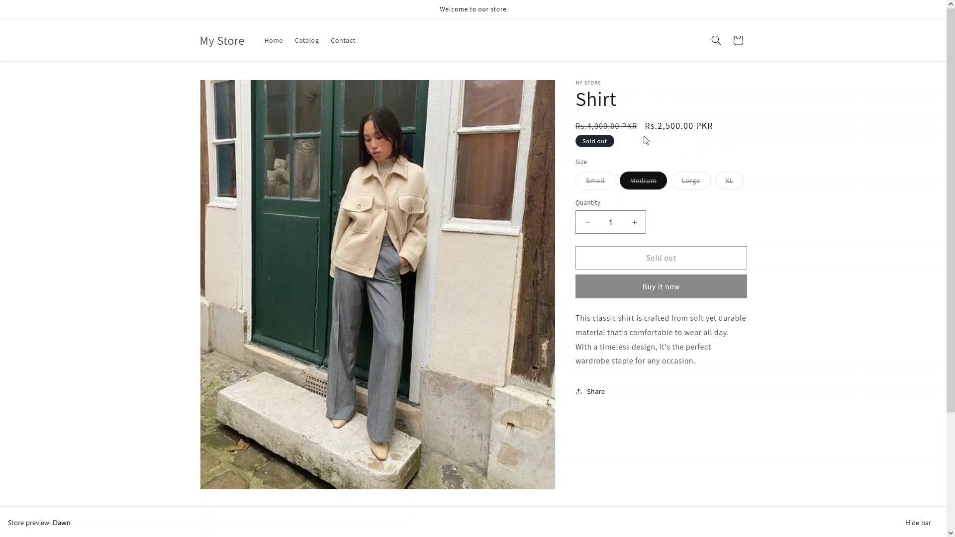
left_click_drag(636, 127, 543, 133)
left_click(695, 188)
left_click(730, 182)
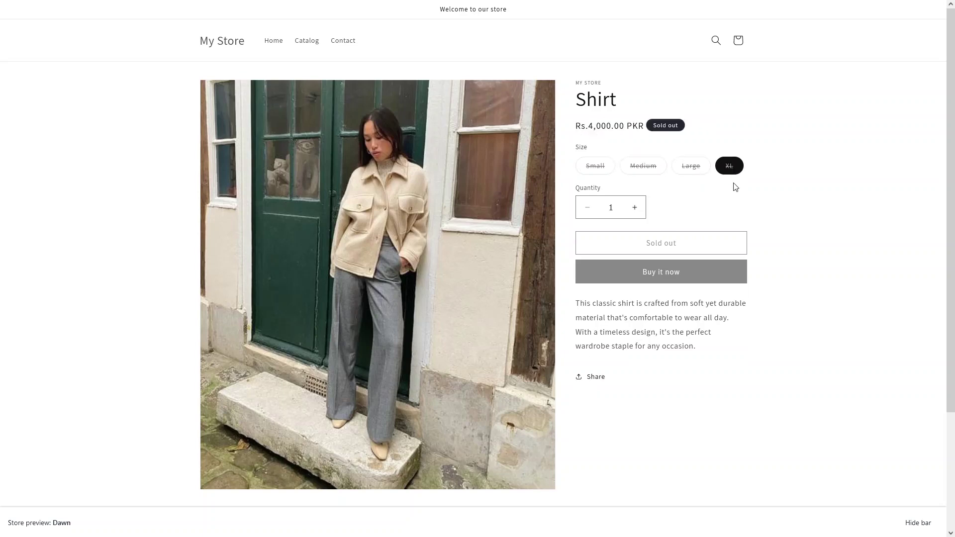
left_click(596, 175)
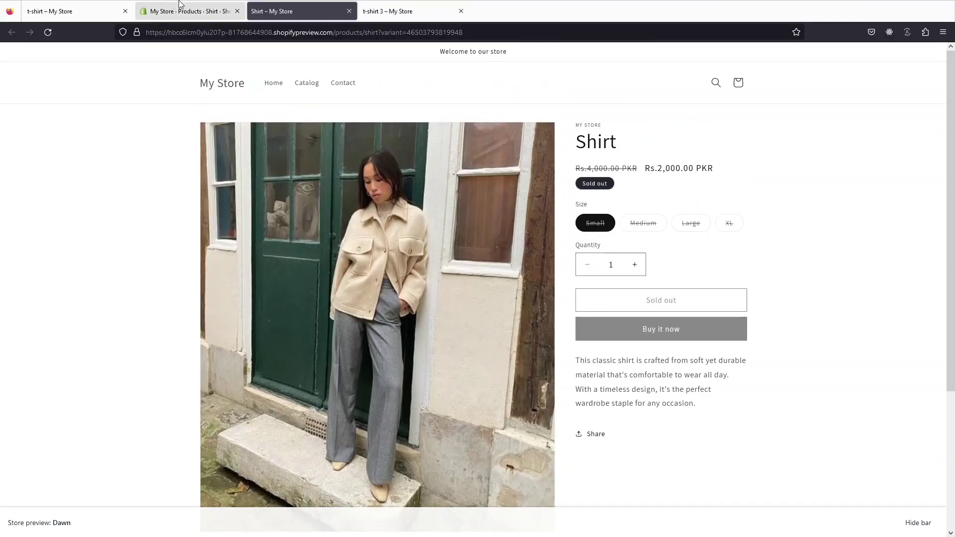
Step: Change the Medium variant's compare-at price to Rs 5,000.00 and save it
left_click(181, 5)
scroll(254, 250, "down", 7)
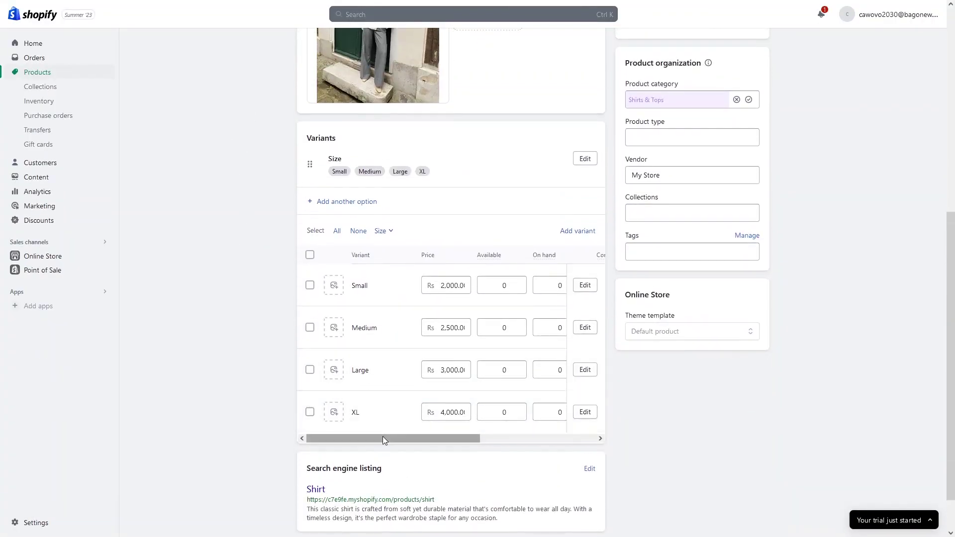
left_click_drag(383, 438, 509, 439)
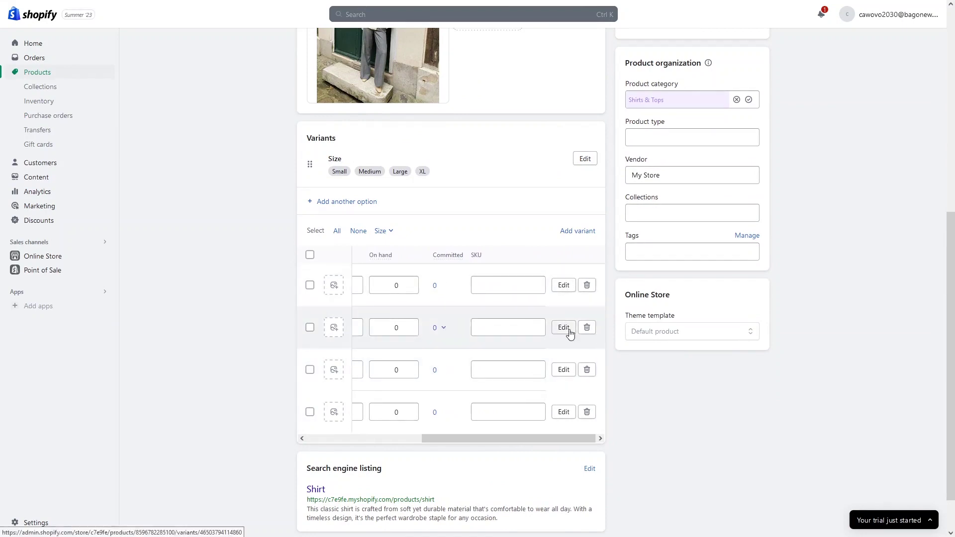
left_click(567, 331)
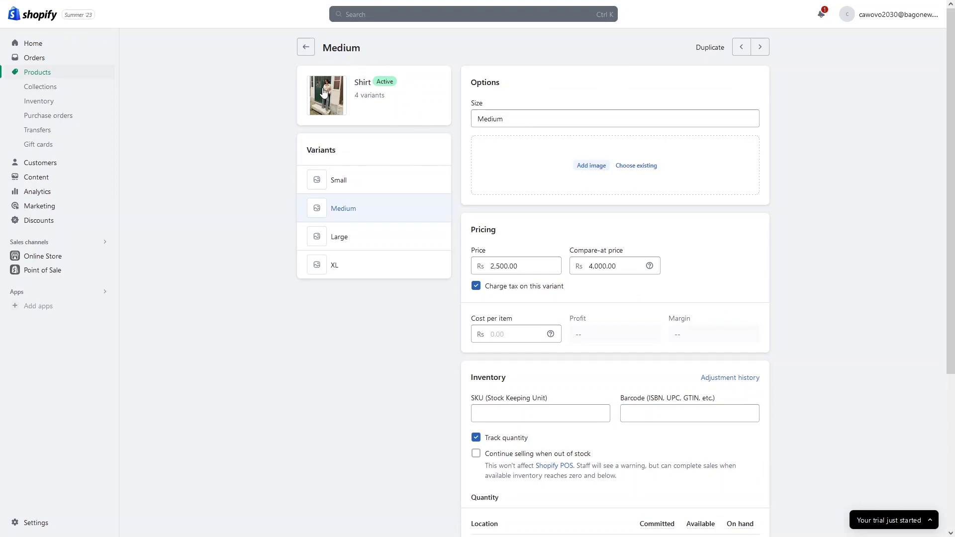
left_click(592, 267)
key("BackSpace")
type("5")
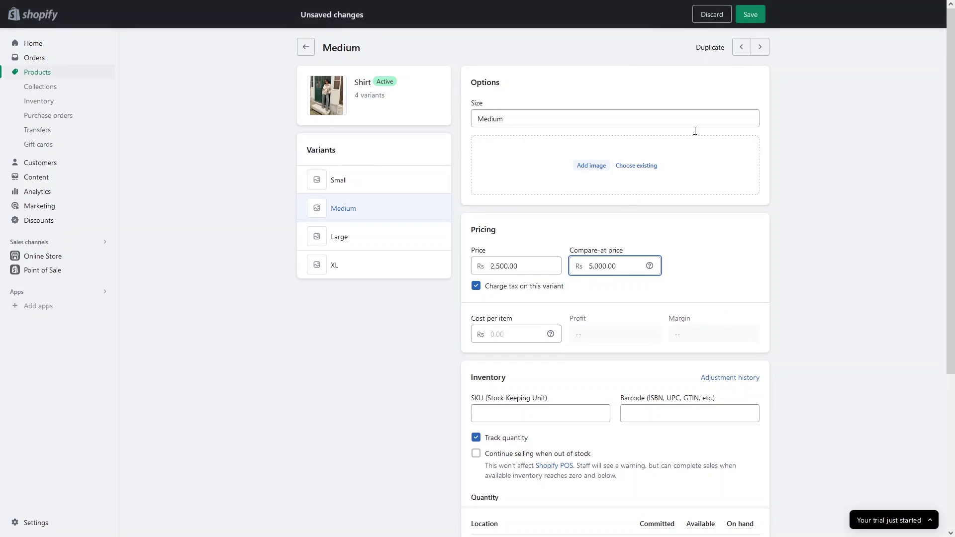
left_click(750, 14)
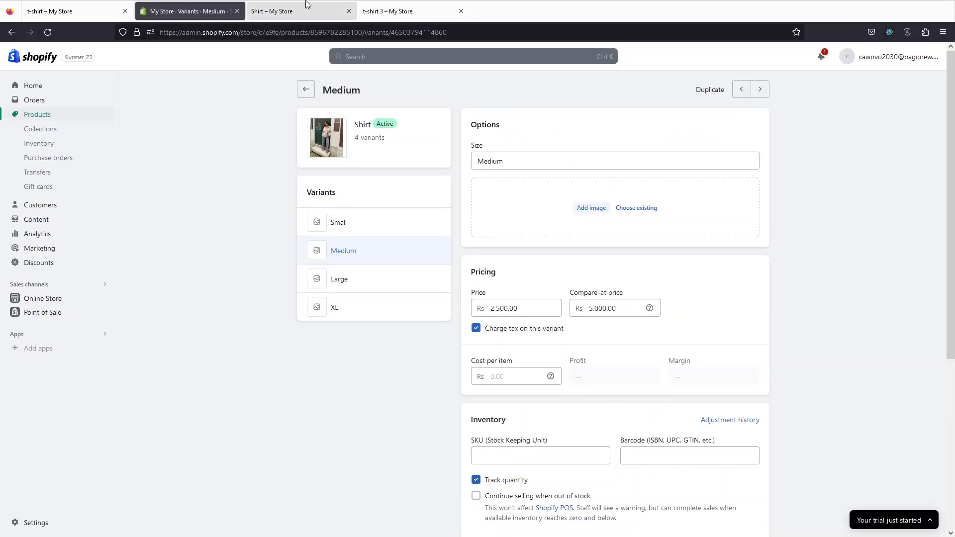
left_click(304, 4)
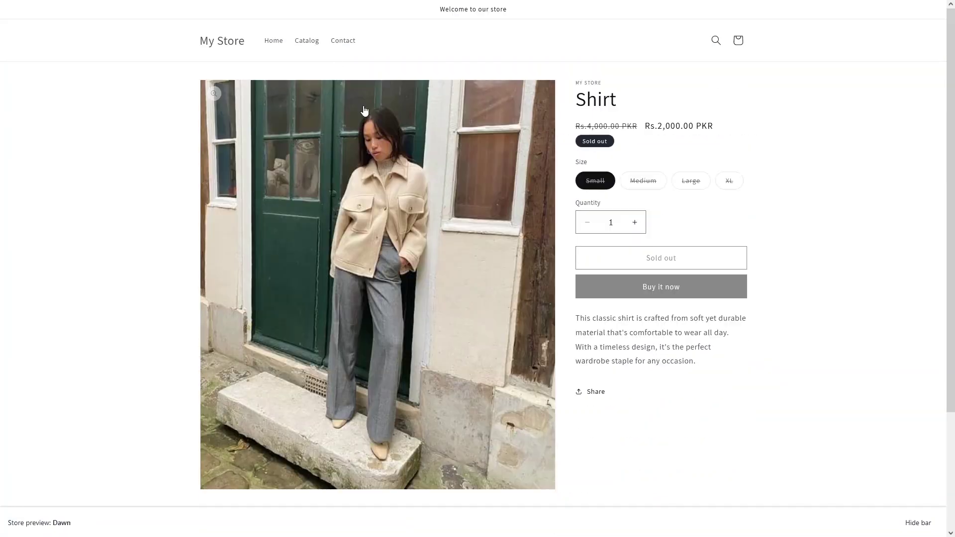
mouse_move(52, 2)
left_click(48, 32)
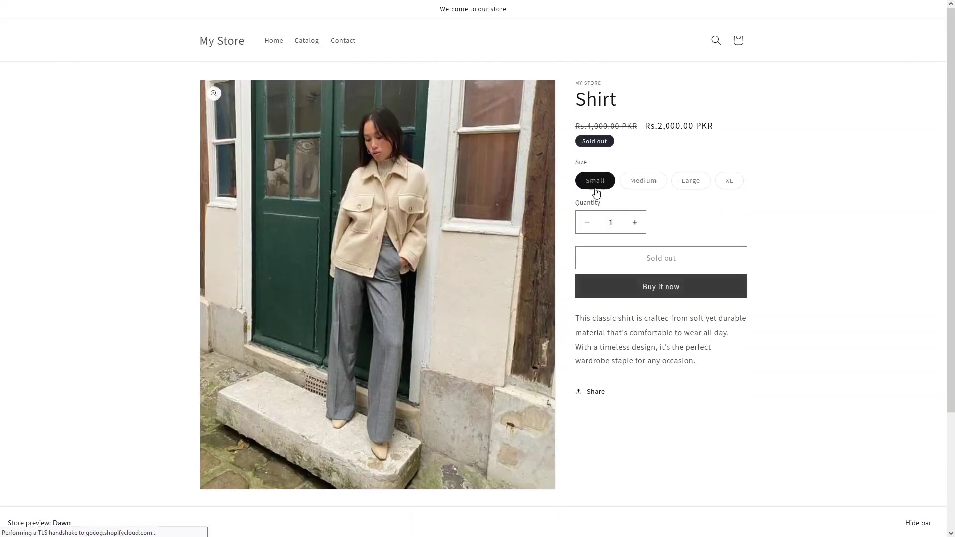
left_click(642, 181)
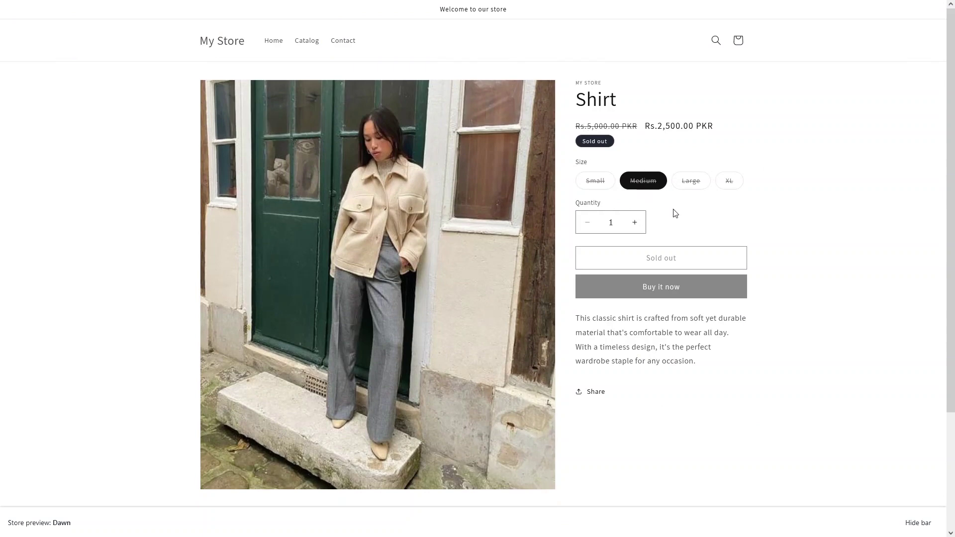
left_click(686, 186)
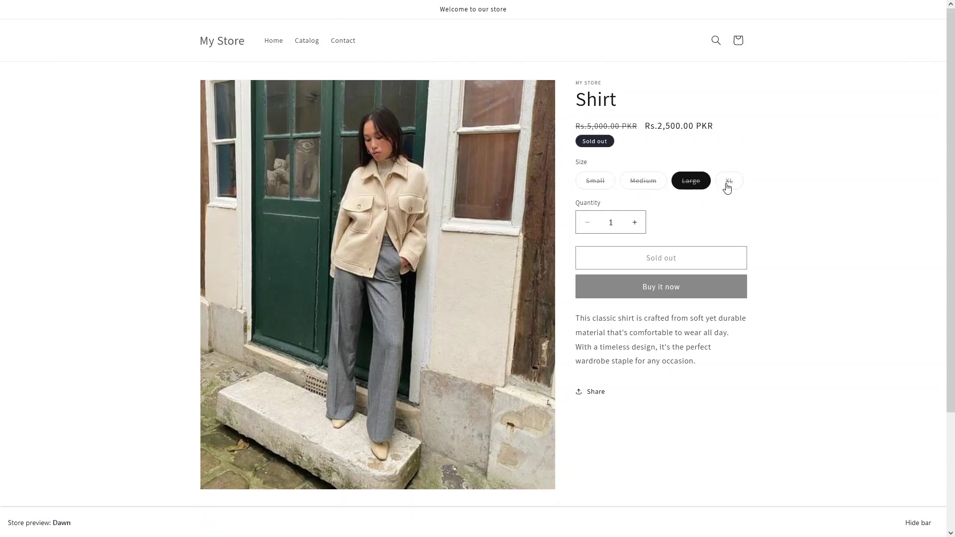
left_click(727, 186)
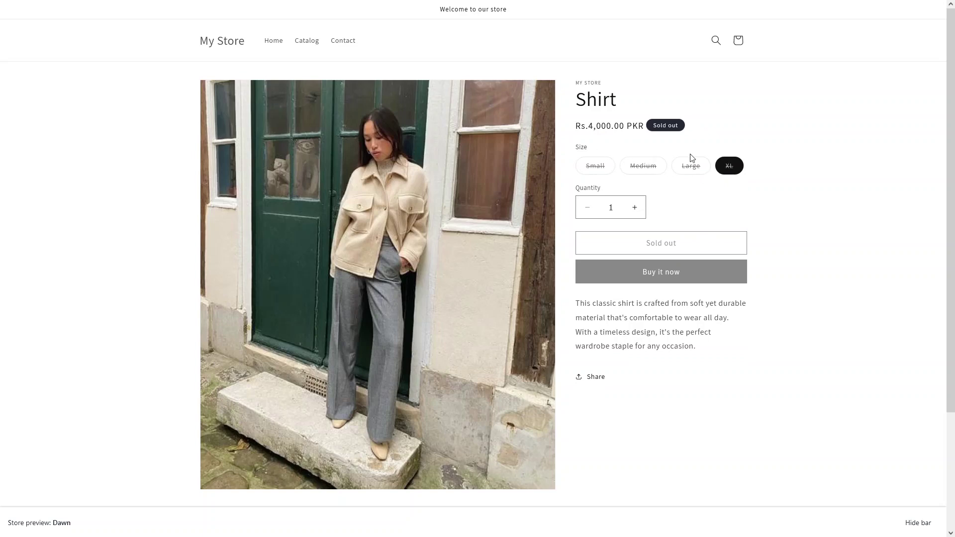
left_click(691, 168)
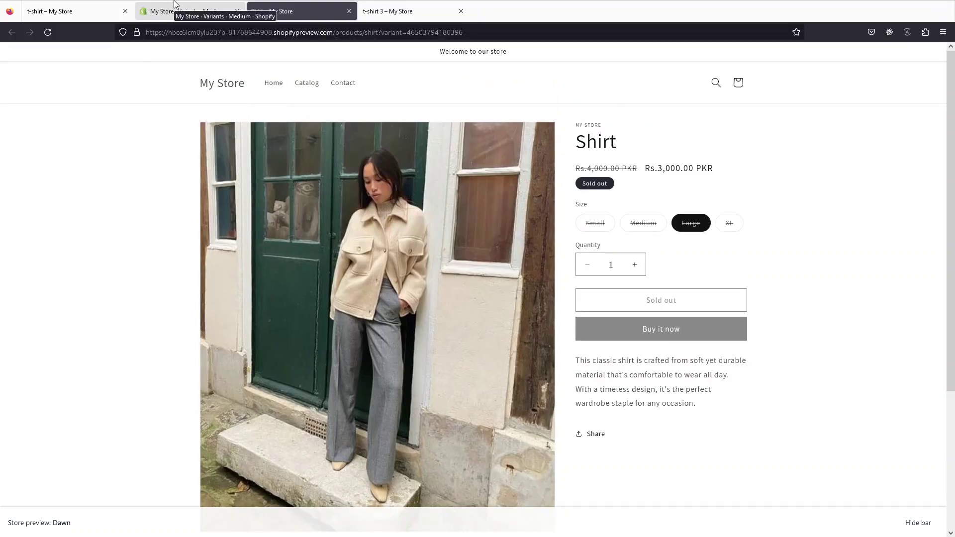
left_click(175, 7)
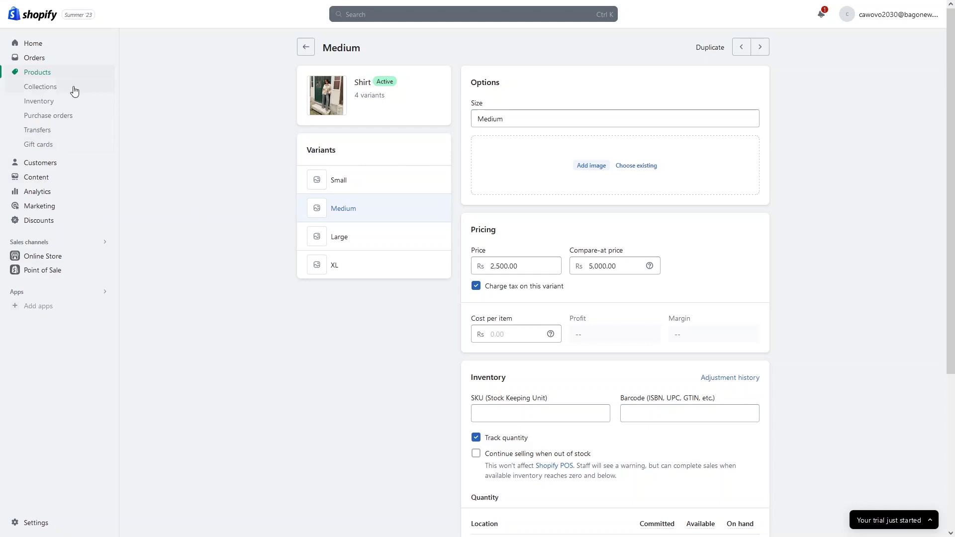
Step: Select Shirt in the Products list and open it in the bulk editor
left_click(48, 75)
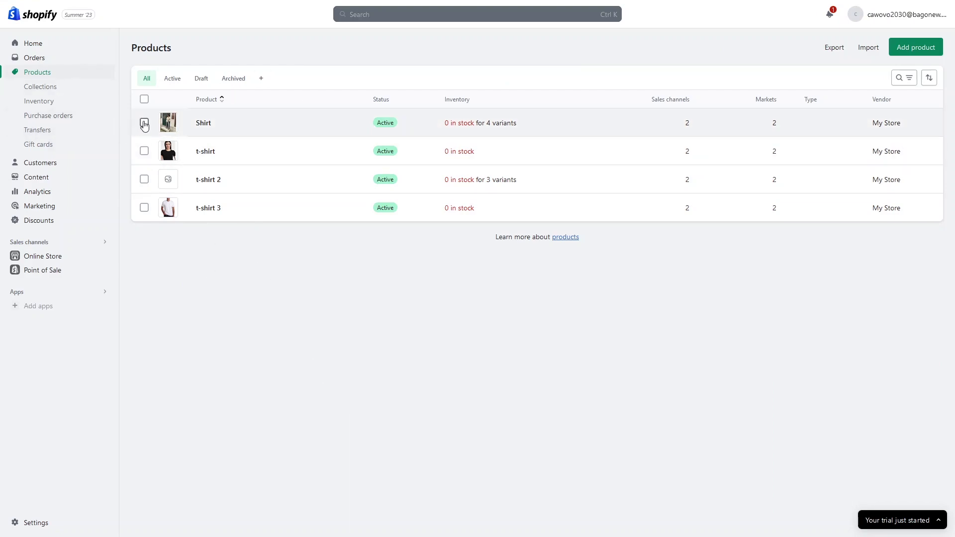
left_click(144, 124)
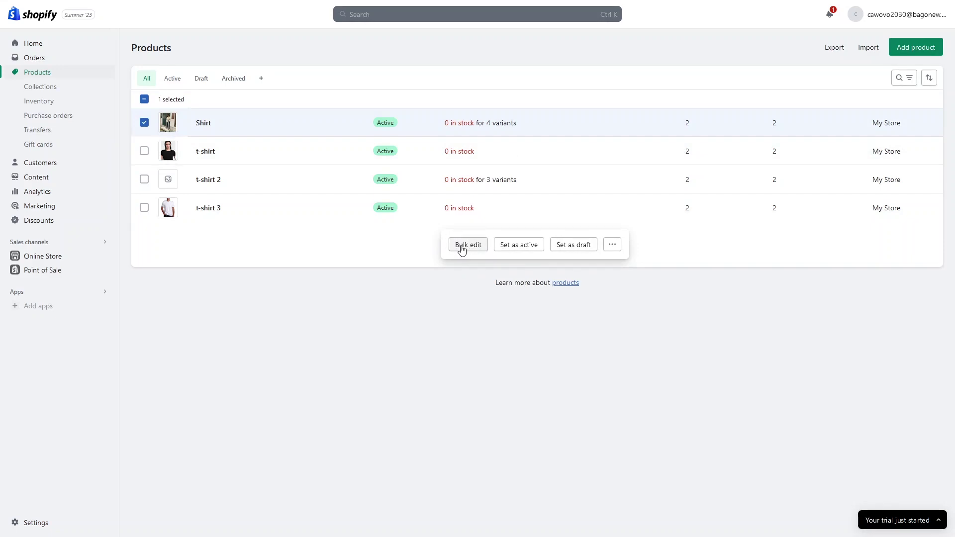
left_click(462, 246)
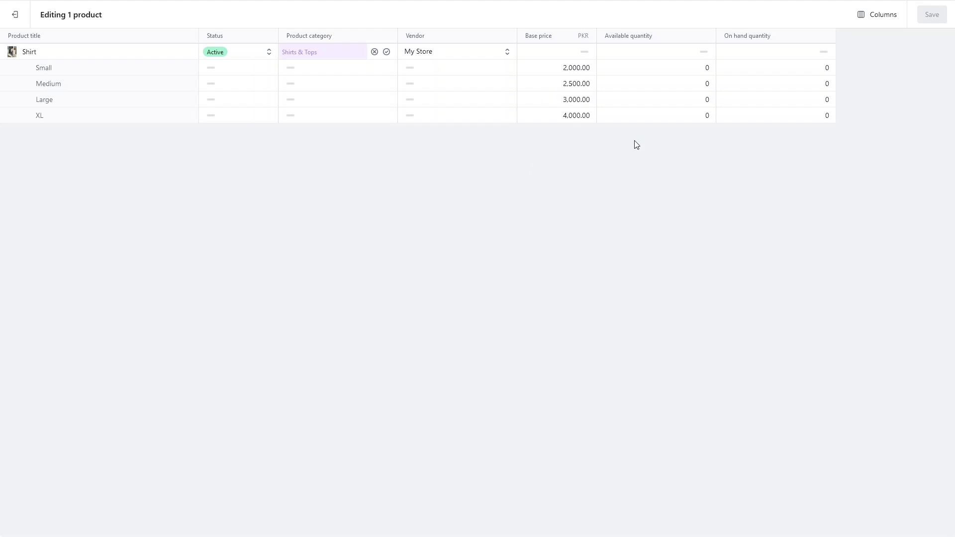
Step: Add the Compare-at price column from the Pricing group to the bulk editor
left_click(880, 15)
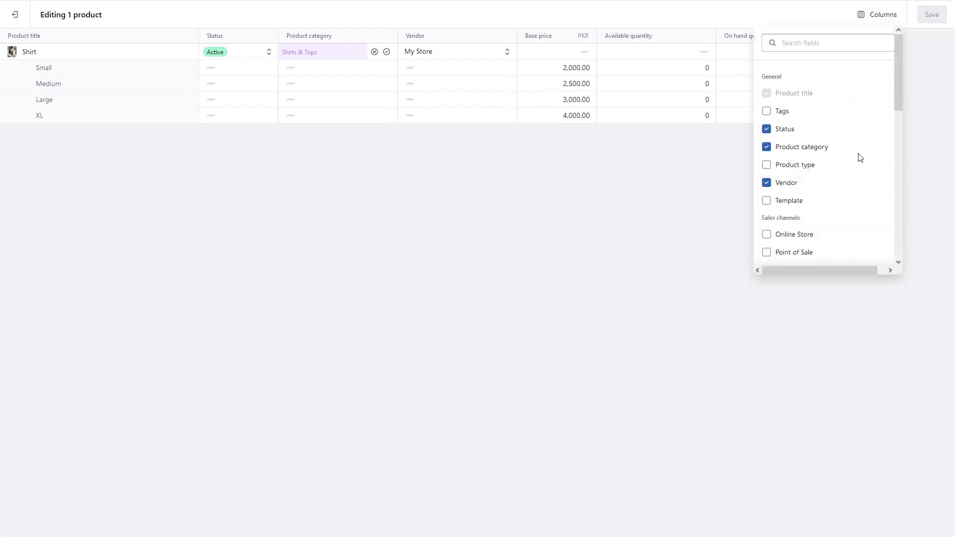
left_click_drag(898, 93, 900, 172)
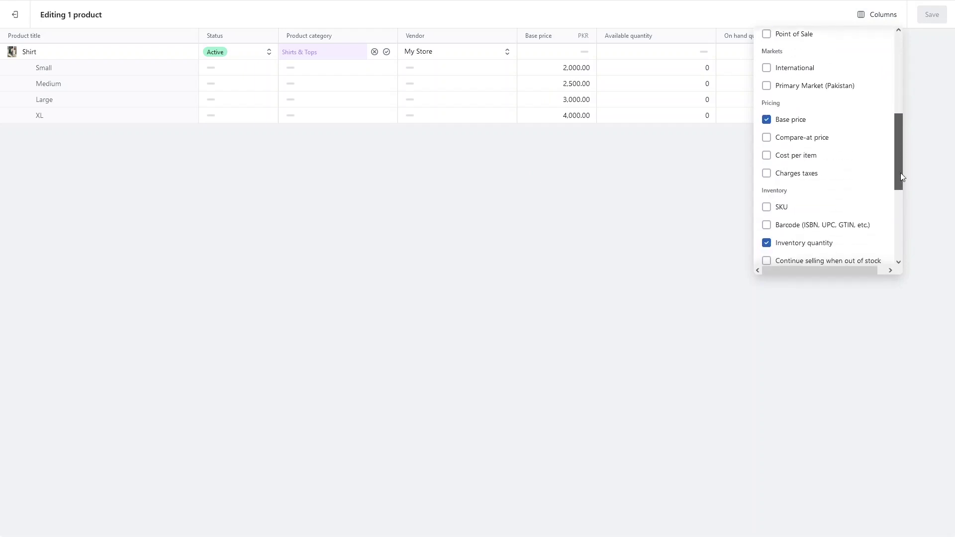
left_click(766, 138)
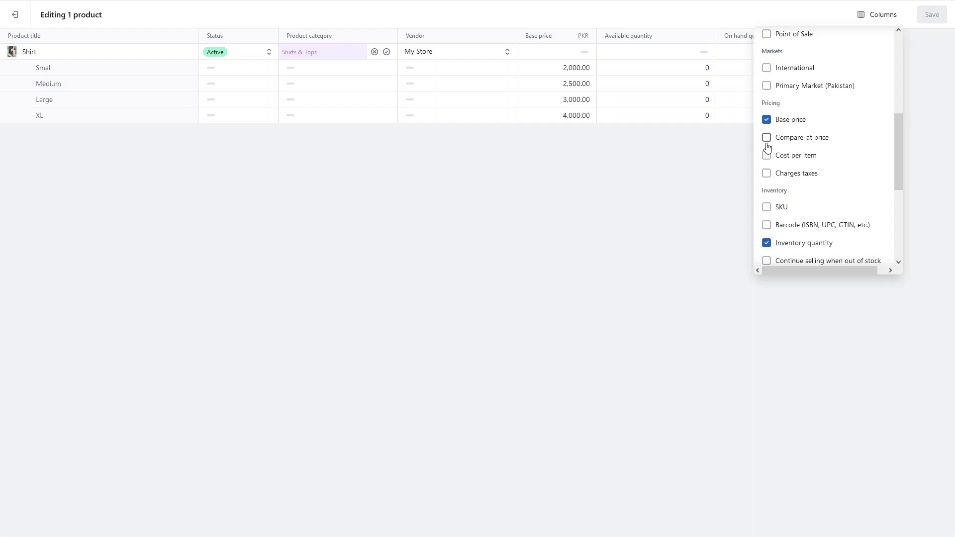
left_click(723, 194)
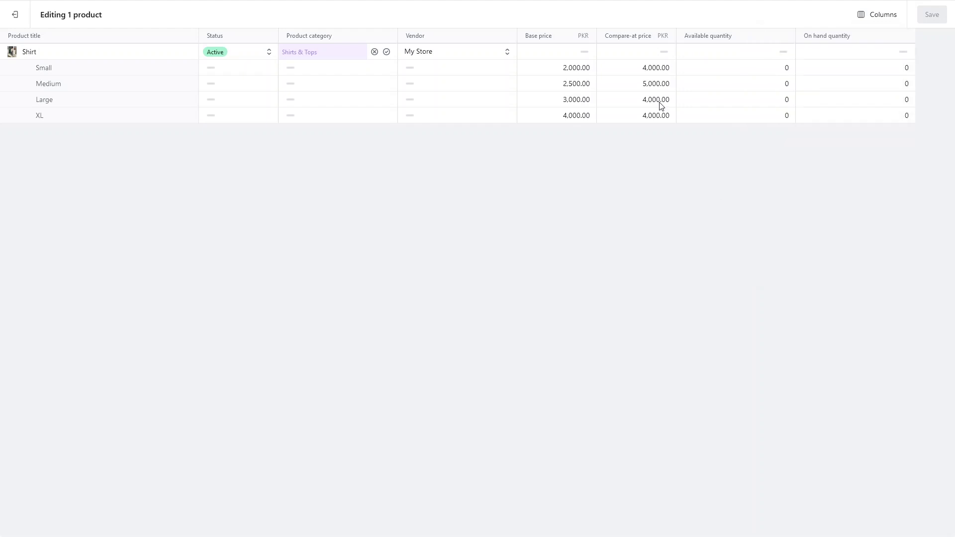
Step: Set Large's compare-at price to 6,000.00 and XL's to 7,000.00, then save
left_click(651, 102)
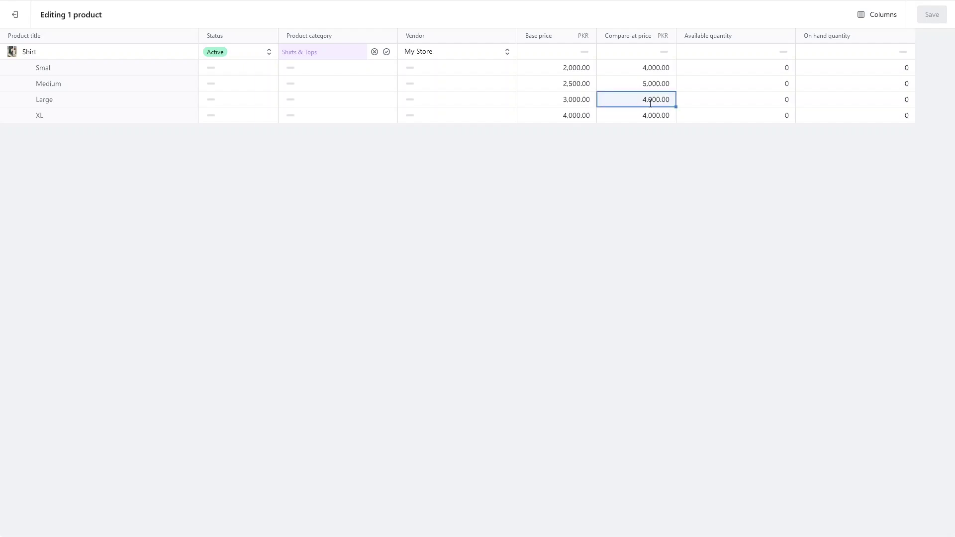
double_click(650, 102)
left_click(654, 104)
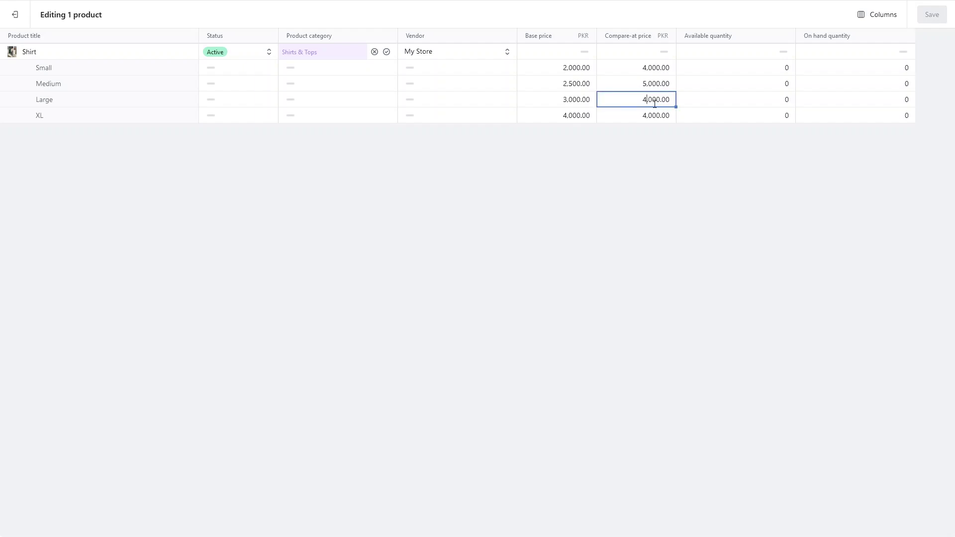
key("BackSpace")
type("6")
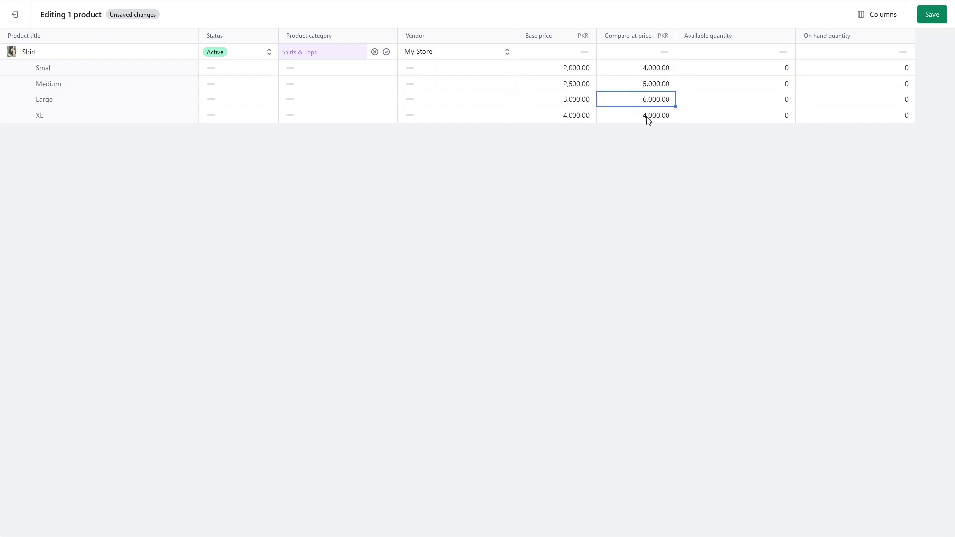
left_click(647, 117)
key("BackSpace")
type("7")
left_click(931, 15)
mouse_move(351, 4)
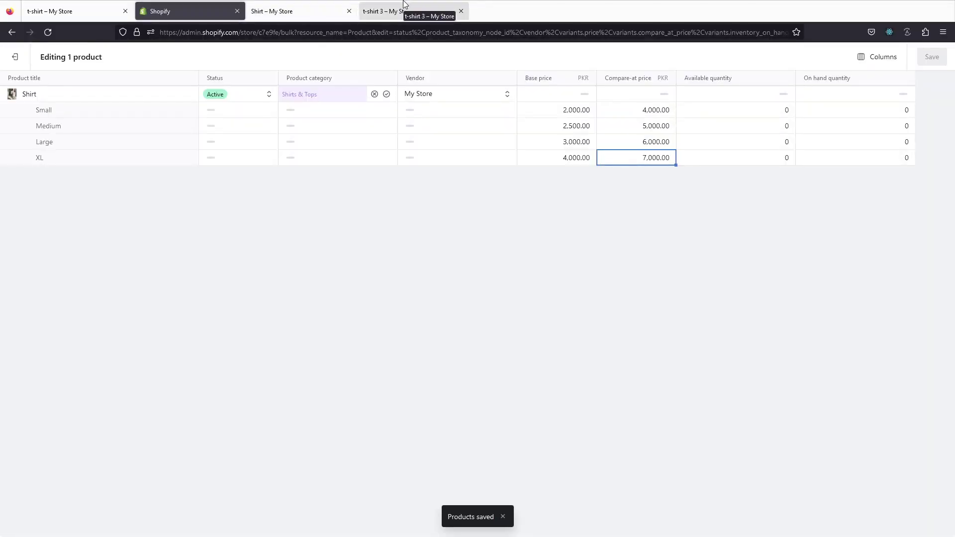
Step: Reload the Shirt storefront tab, then leave the bulk editor and reopen Shirt's admin page
left_click(305, 5)
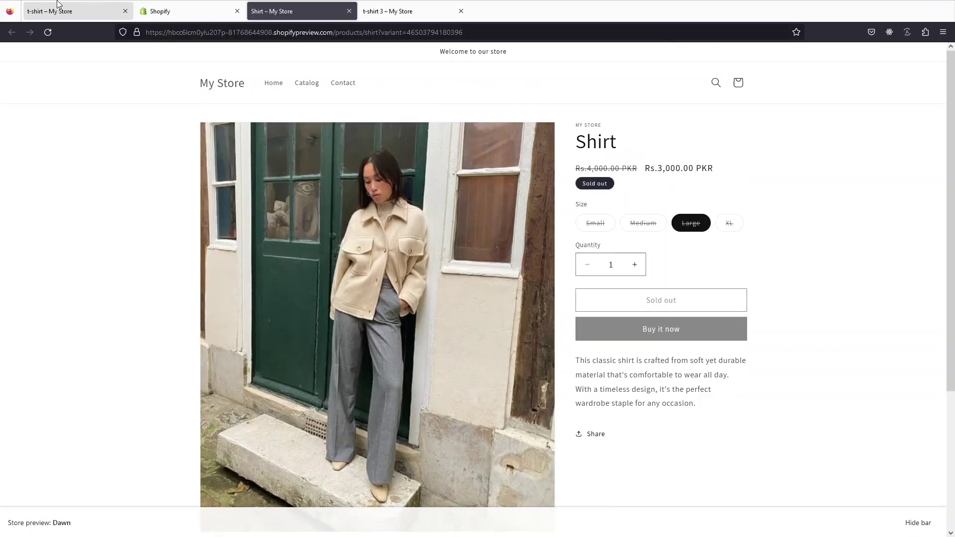
left_click(46, 34)
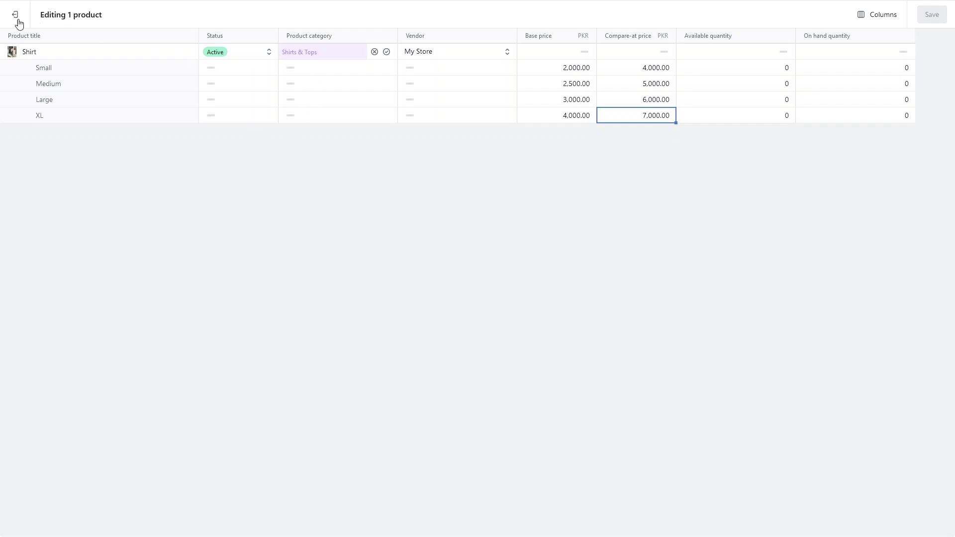
left_click(15, 16)
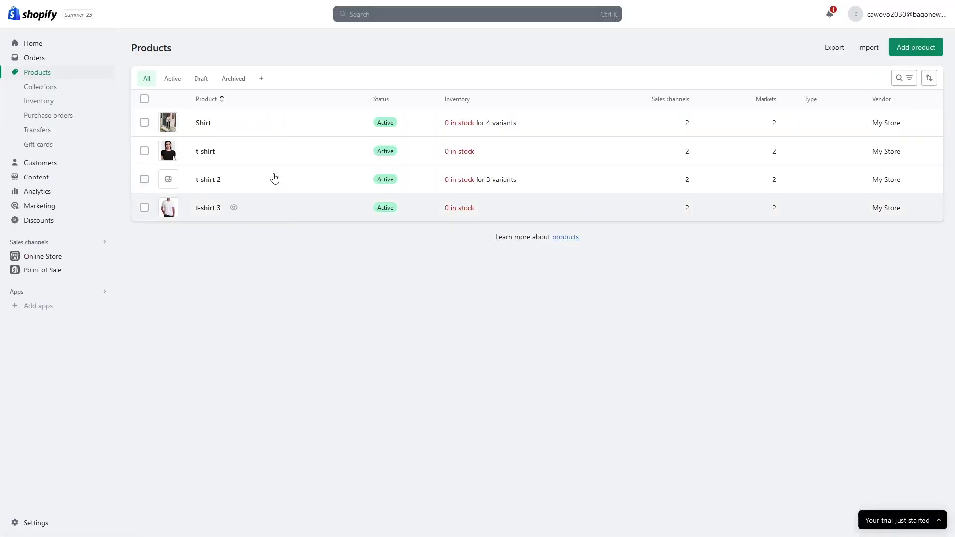
left_click(203, 123)
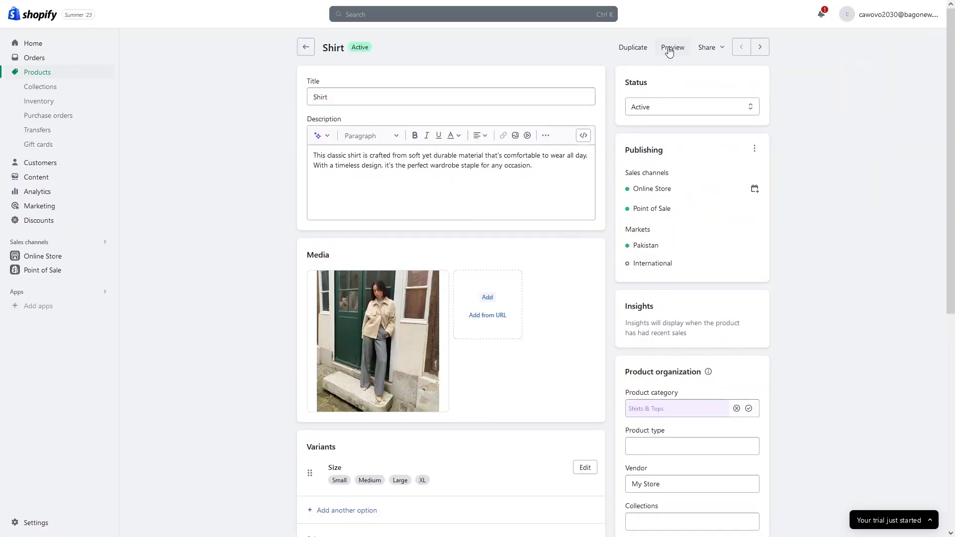
Step: Preview the Shirt and check the Medium, Large and XL prices against their compare-at prices
left_click(669, 51)
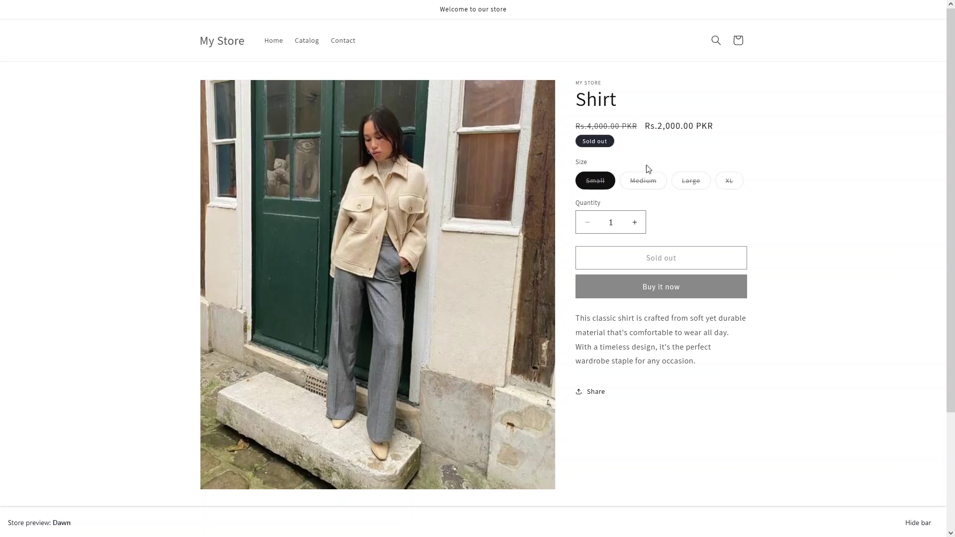
left_click(650, 188)
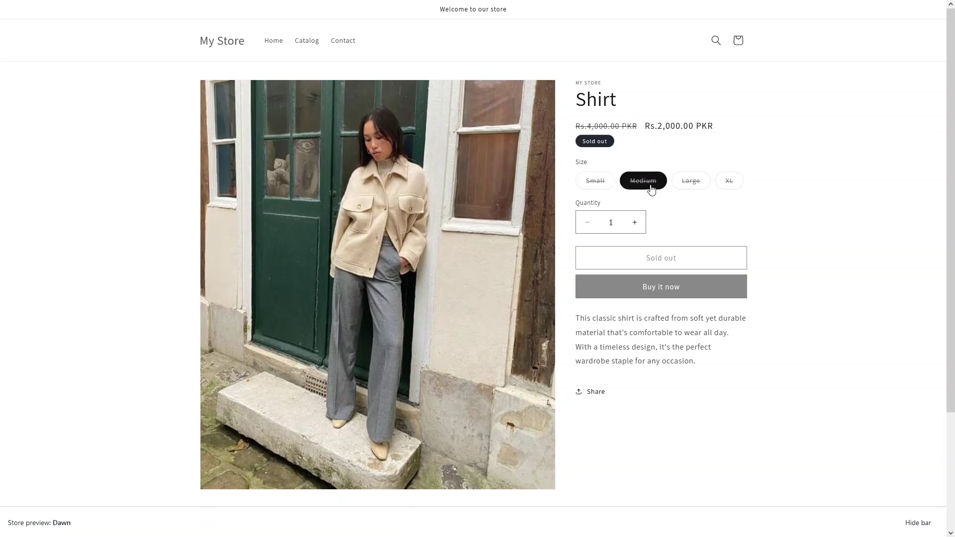
left_click(690, 182)
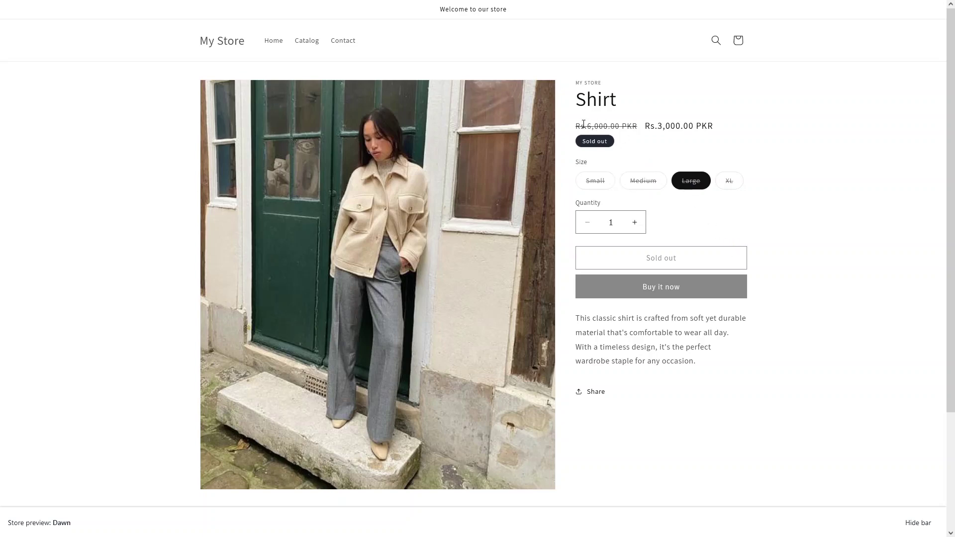
left_click(728, 182)
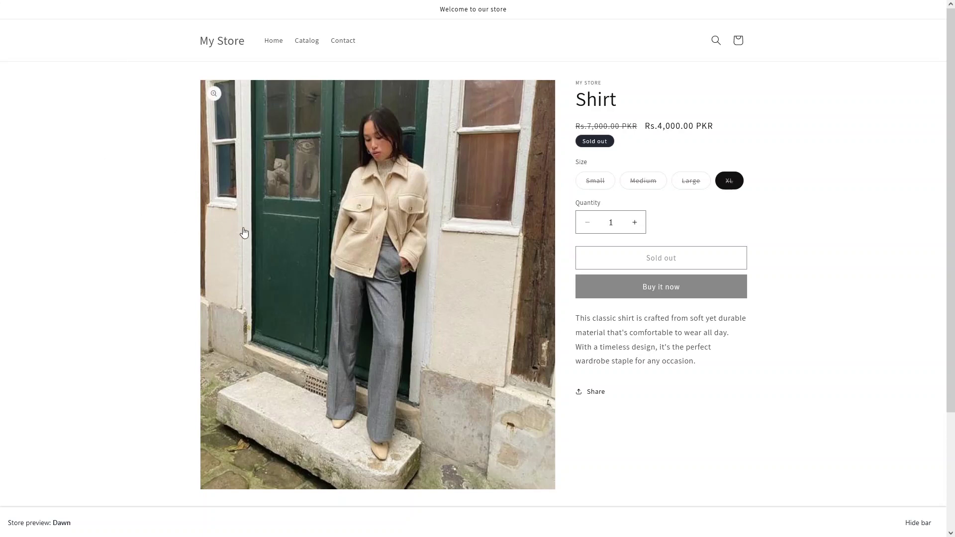
Step: Return to the admin tab and reach the Products list via Discounts, showing Shirt with 4 variants
mouse_move(238, 4)
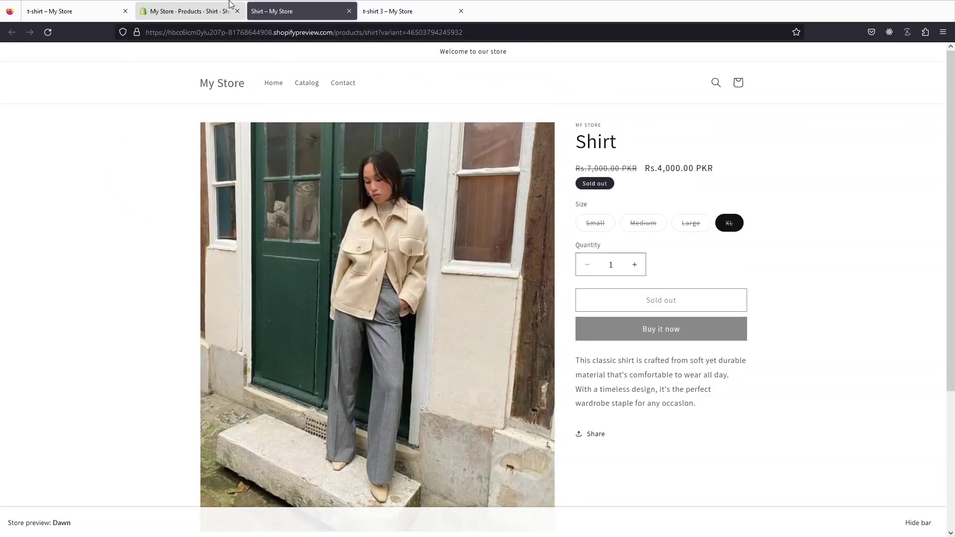
left_click(190, 7)
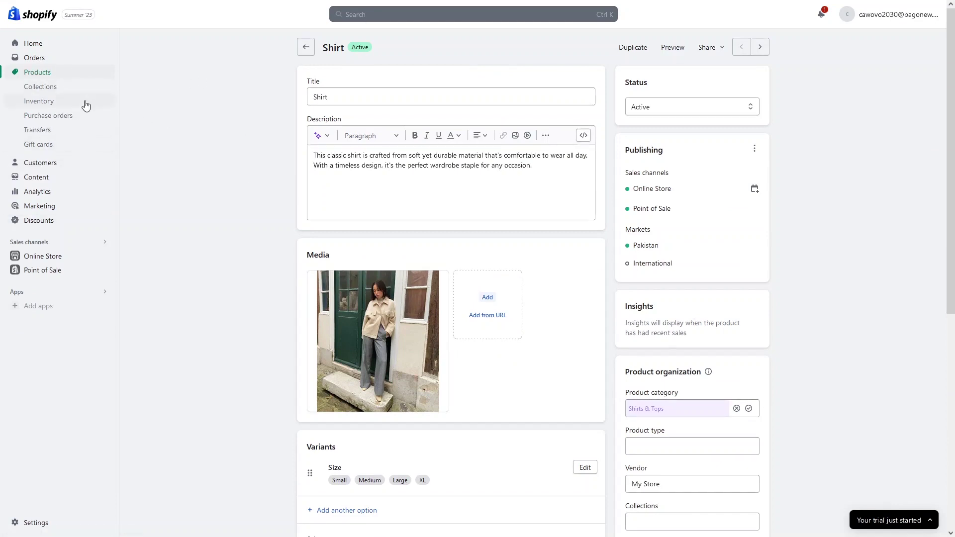
left_click(50, 224)
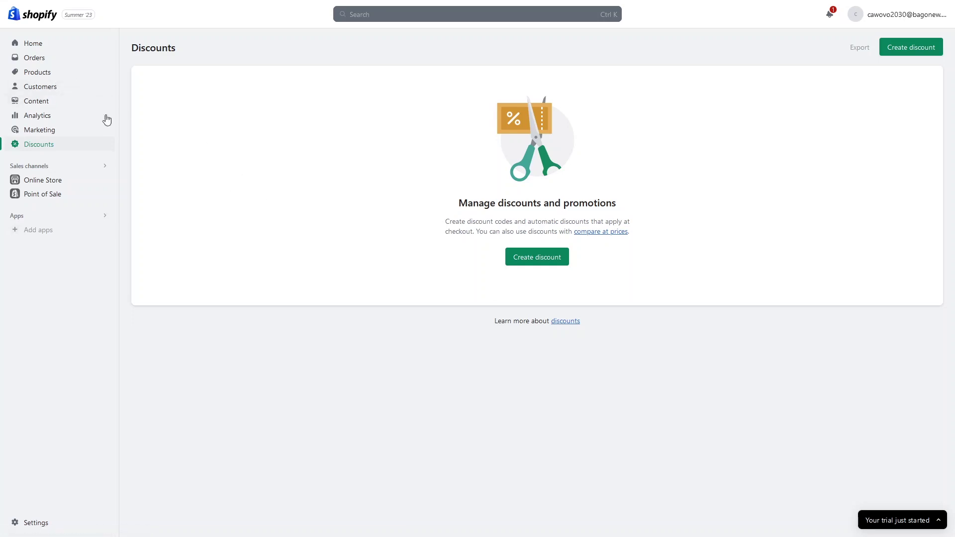
left_click(46, 78)
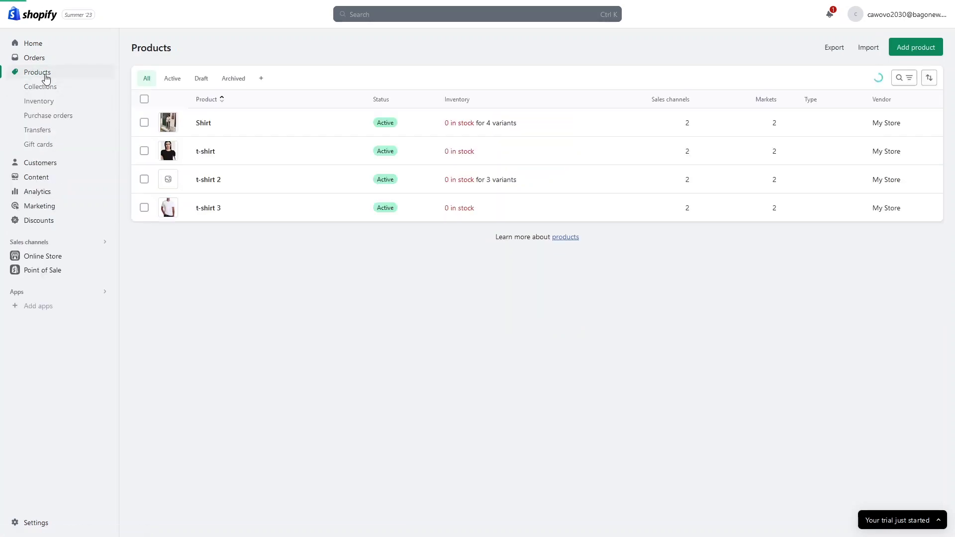